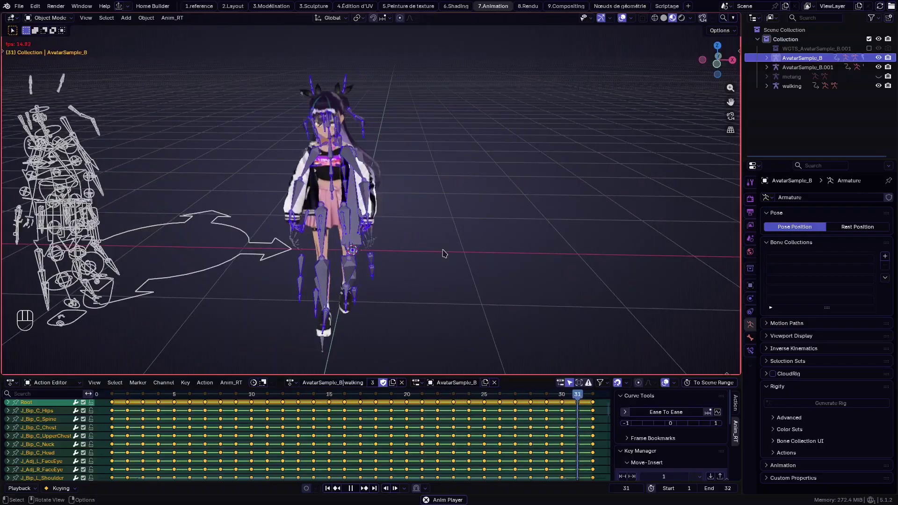
# Extract a metarig from the AvatarSample_B armature
pyautogui.press('space')
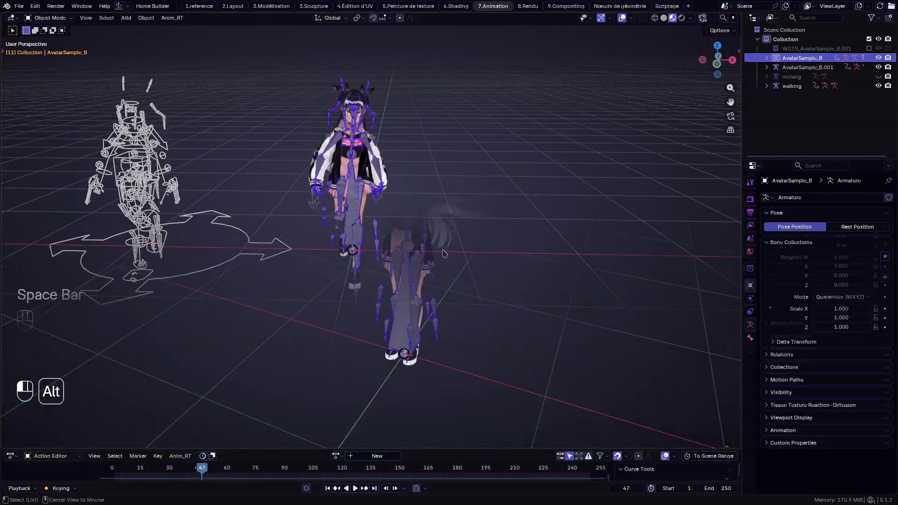
pyautogui.keyDown('alt'); pyautogui.middleClick(410, 197); pyautogui.keyUp('alt')
pyautogui.rightClick(410, 197)
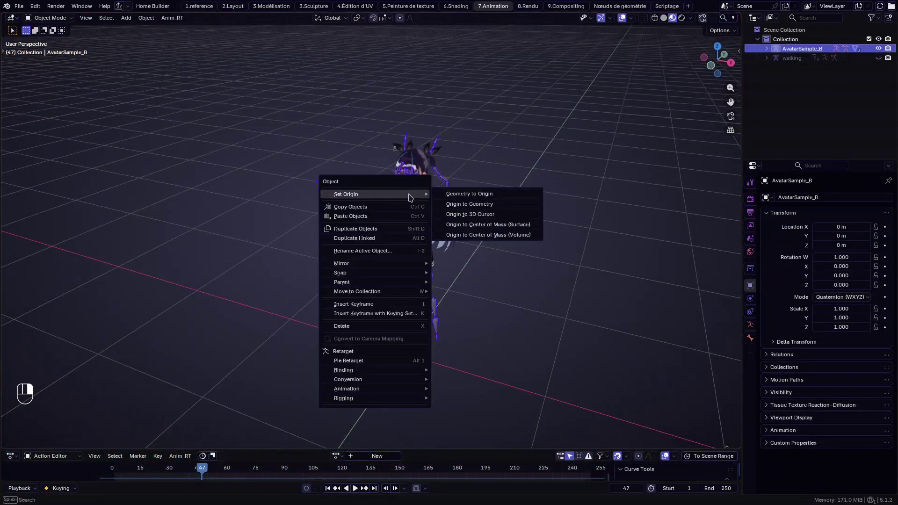
pyautogui.click(367, 364)
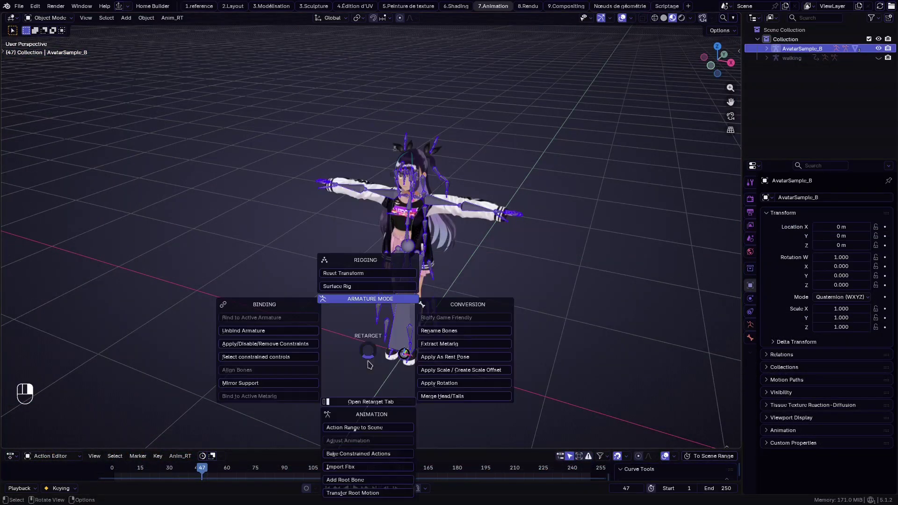
pyautogui.click(458, 343)
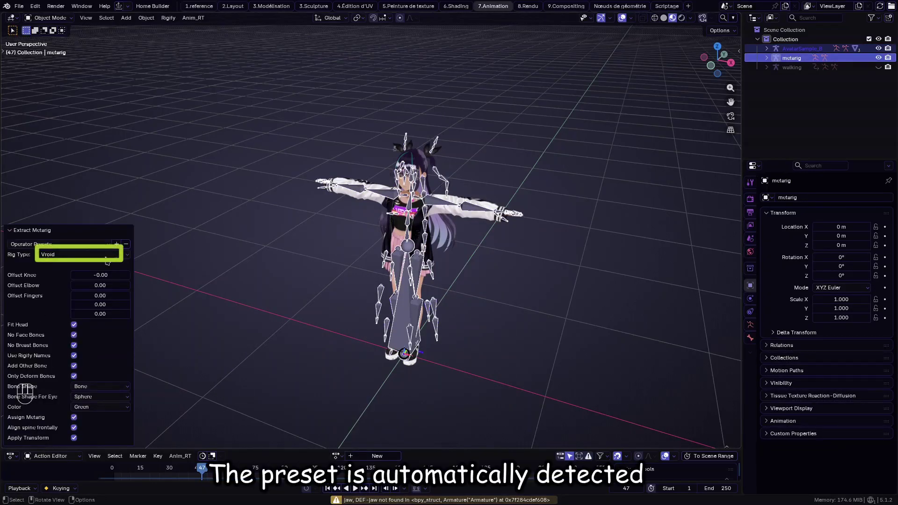
# Generate the Rigify rig from the extracted metarig and switch the generated rig to Pose Mode
pyautogui.click(750, 324)
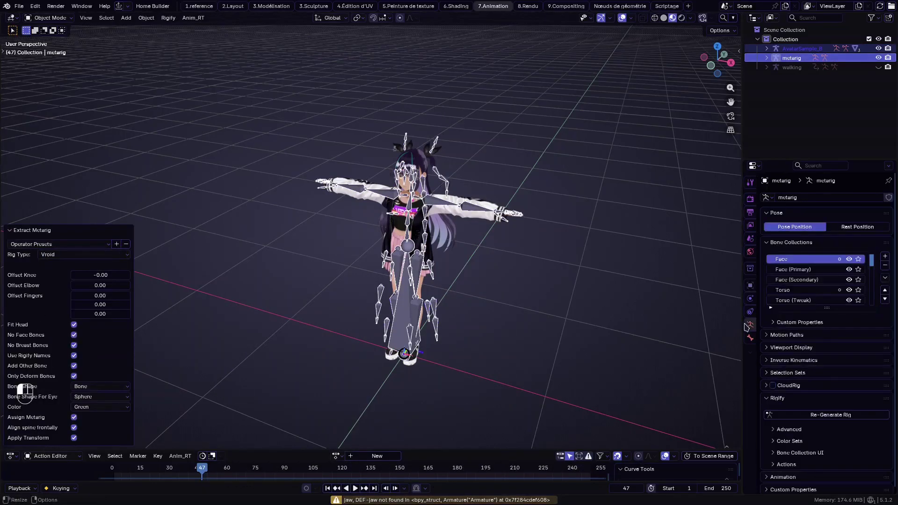
pyautogui.click(827, 415)
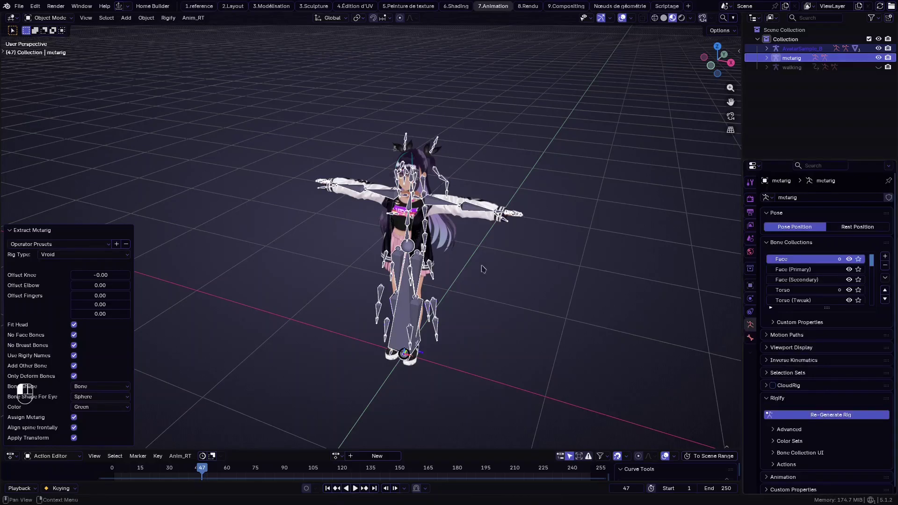
pyautogui.press('Tab')
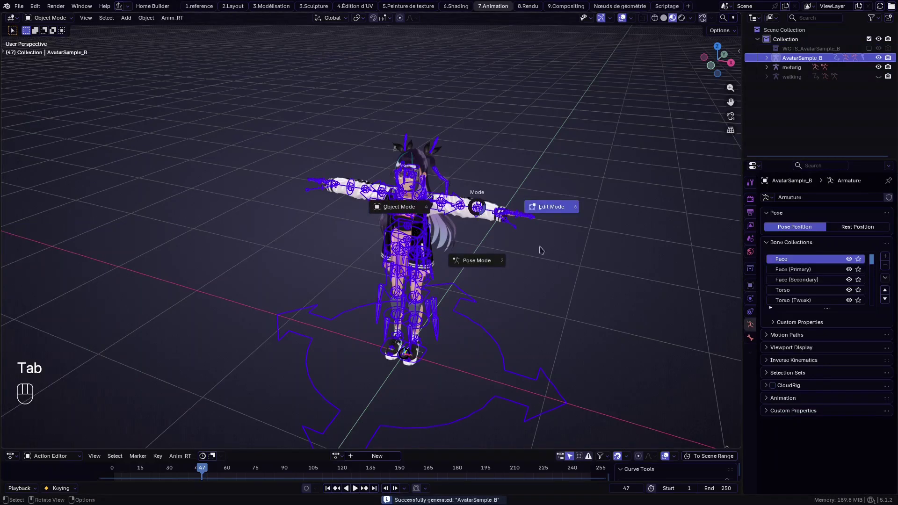
pyautogui.moveTo(478, 237); pyautogui.dragTo(507, 243, button='middle')
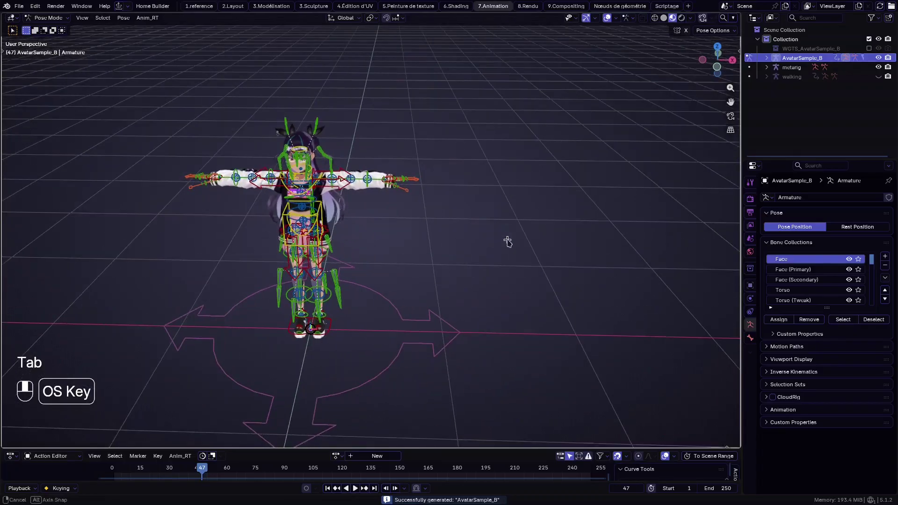
# Test the generated rig by moving the left hand IK control
pyautogui.scroll(5, 387, 201)
pyautogui.click(386, 201)
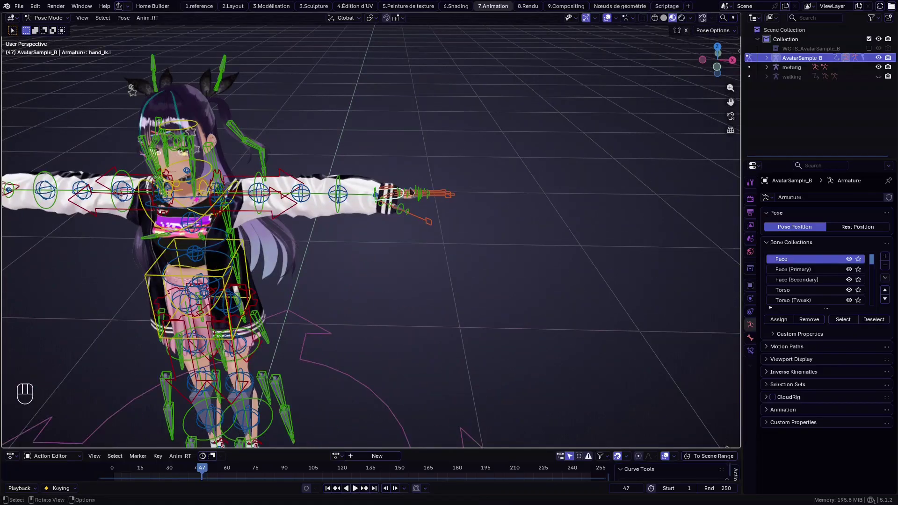
pyautogui.scroll(-1, 412, 191)
pyautogui.press('g')
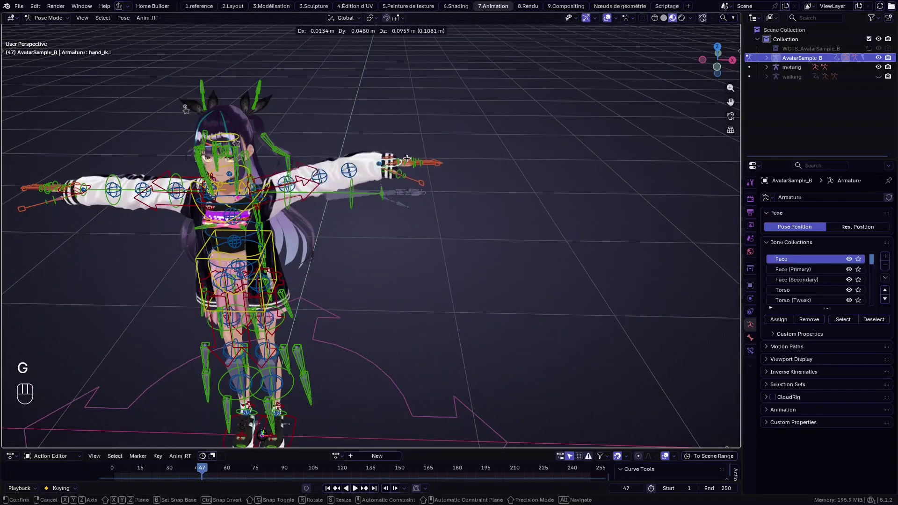
pyautogui.click(408, 191)
pyautogui.scroll(-3, 551, 176)
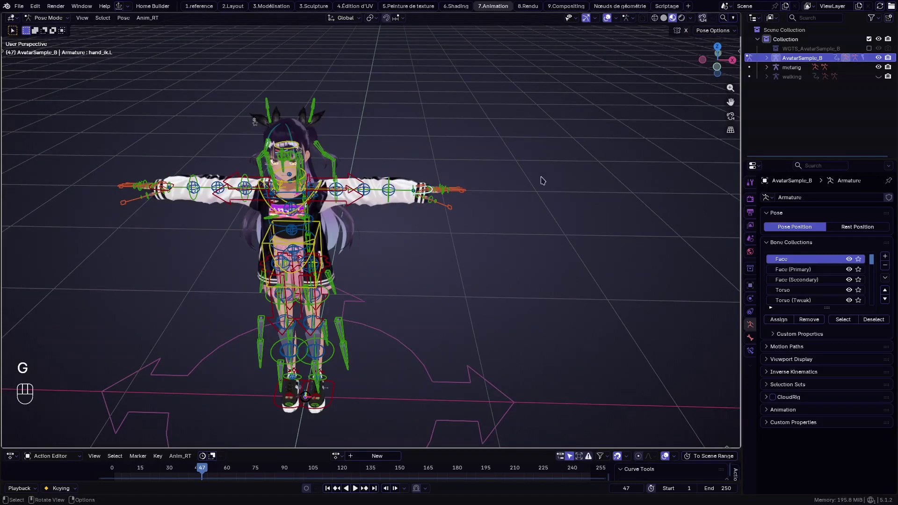
# Undo the hand control test, the rig generation and the metarig extraction
pyautogui.hotkey('ctrl', 'z')
pyautogui.hotkey('ctrl', 'z')
pyautogui.hotkey('ctrl', 'z')
pyautogui.hotkey('ctrl', 'z')
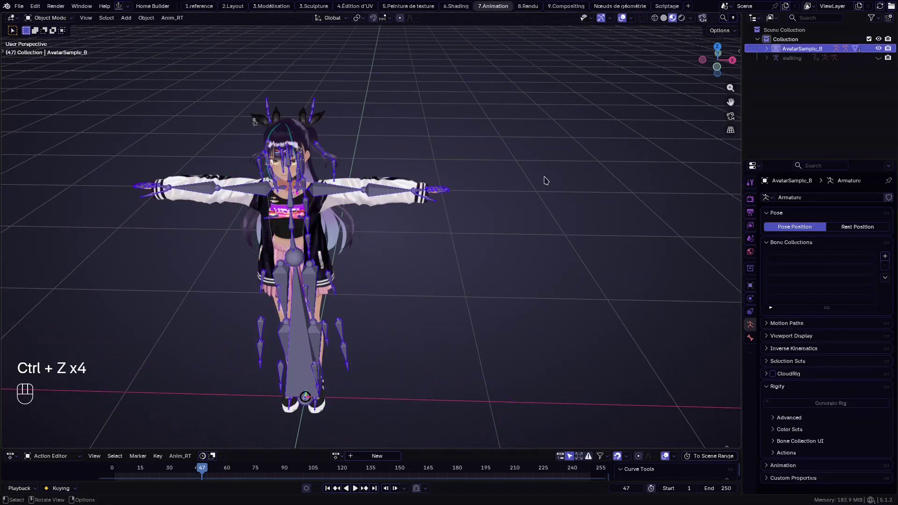
# Duplicate the AvatarSample_B armature, keeping the copy at the original's position
pyautogui.scroll(-3, 570, 188)
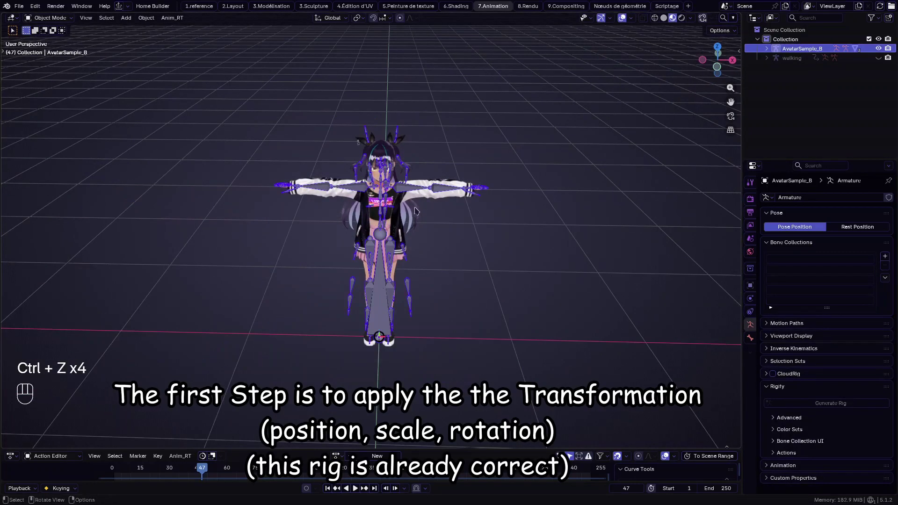
pyautogui.keyDown('super'); pyautogui.moveTo(433, 208); pyautogui.dragTo(381, 211); pyautogui.keyUp('super')
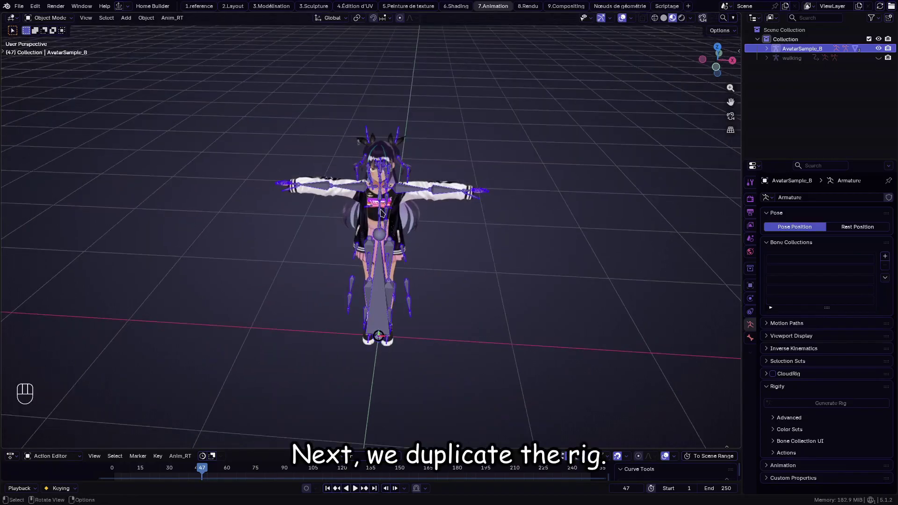
pyautogui.press('shift')
pyautogui.hotkey('shift', 'd')
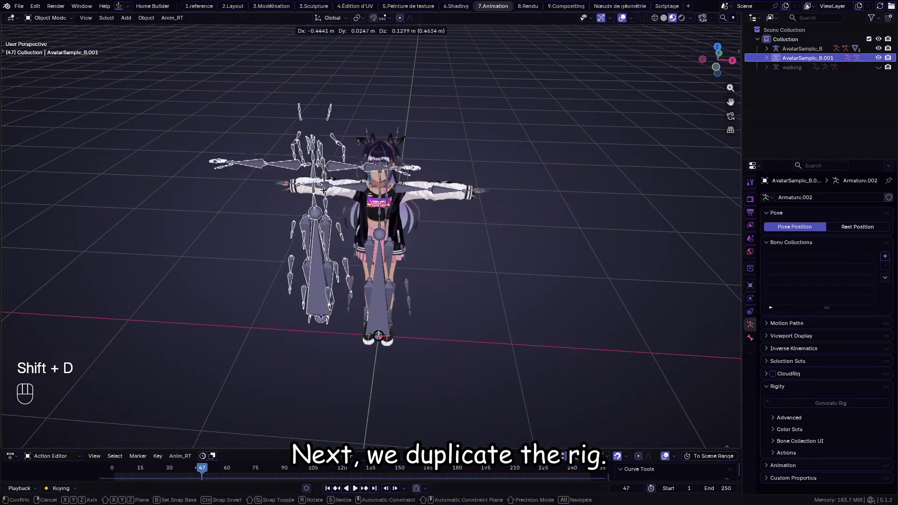
pyautogui.rightClick(396, 184)
# Move the original AvatarSample_B, with its mesh, about 1.6 m in the negative direction along the global X axis
pyautogui.click(448, 189)
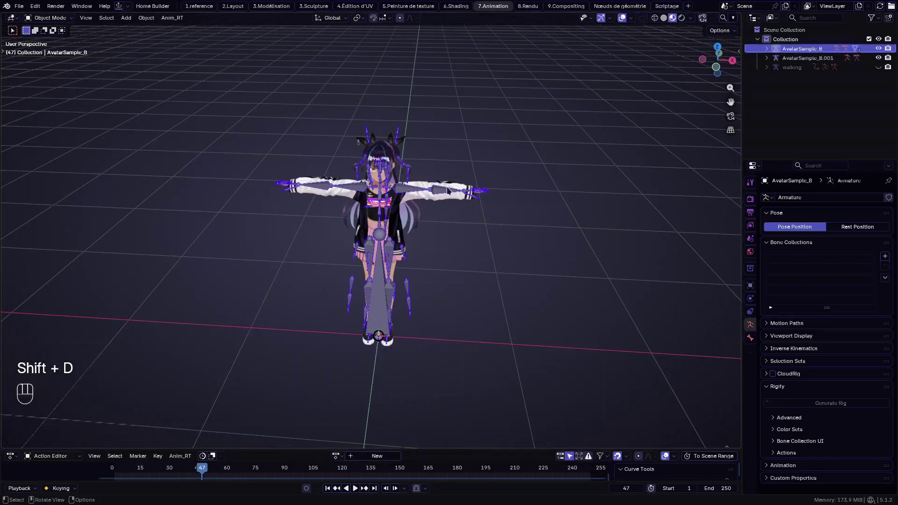
pyautogui.press('g')
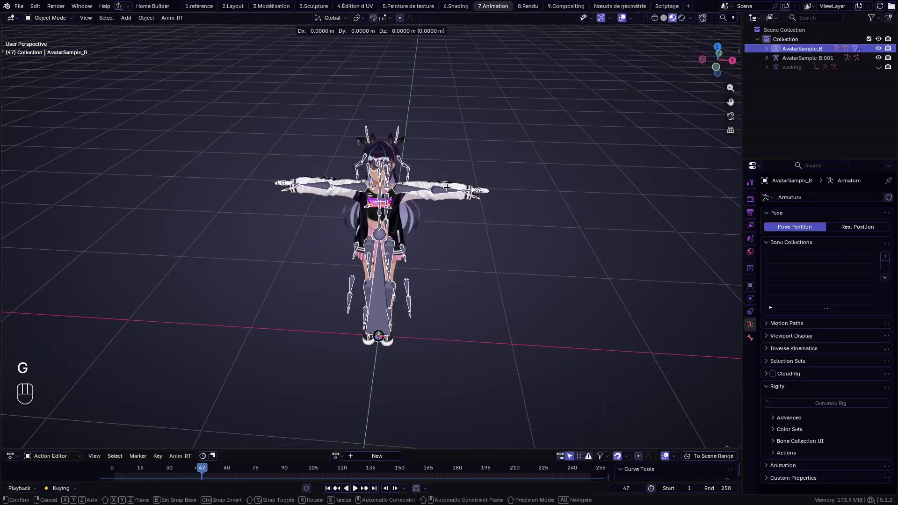
pyautogui.press('x')
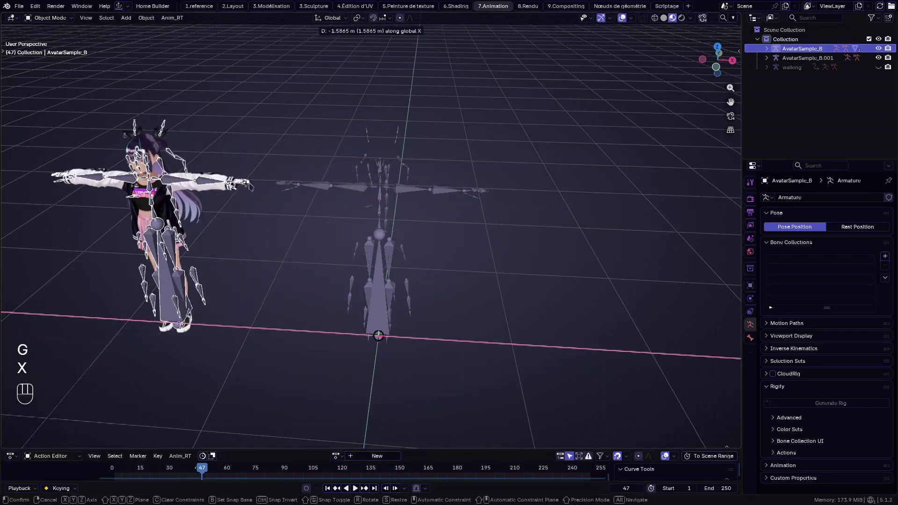
pyautogui.click(248, 184)
# Extract a metarig from the duplicated armature AvatarSample_B.001 with Only Deform Bones disabled
pyautogui.click(375, 186)
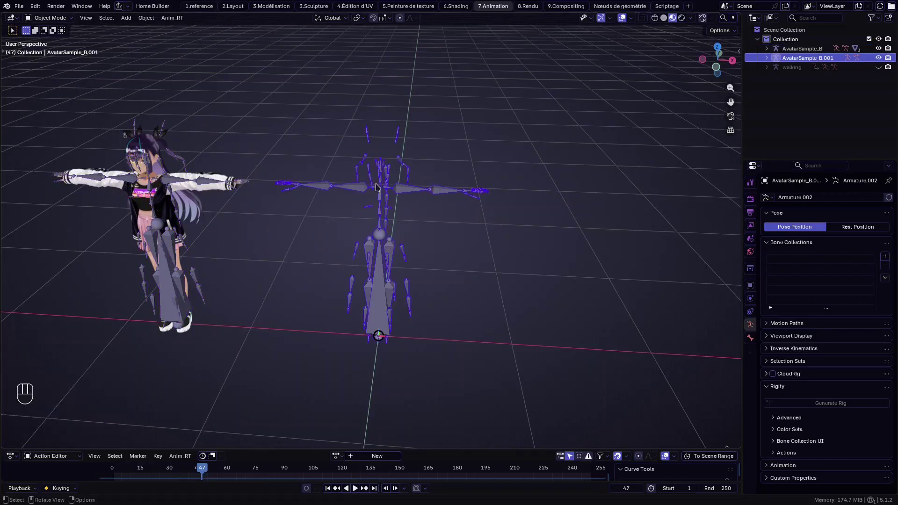
pyautogui.press('alt')
pyautogui.rightClick(377, 188)
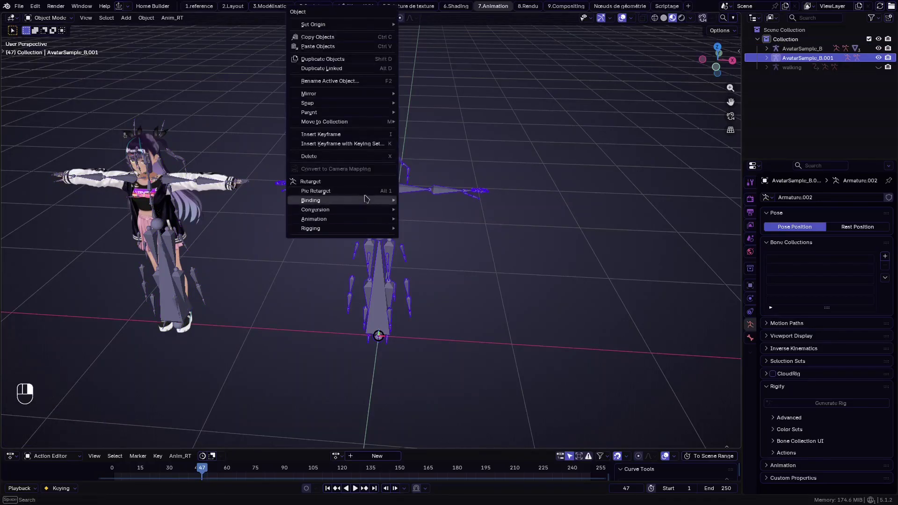
pyautogui.click(365, 194)
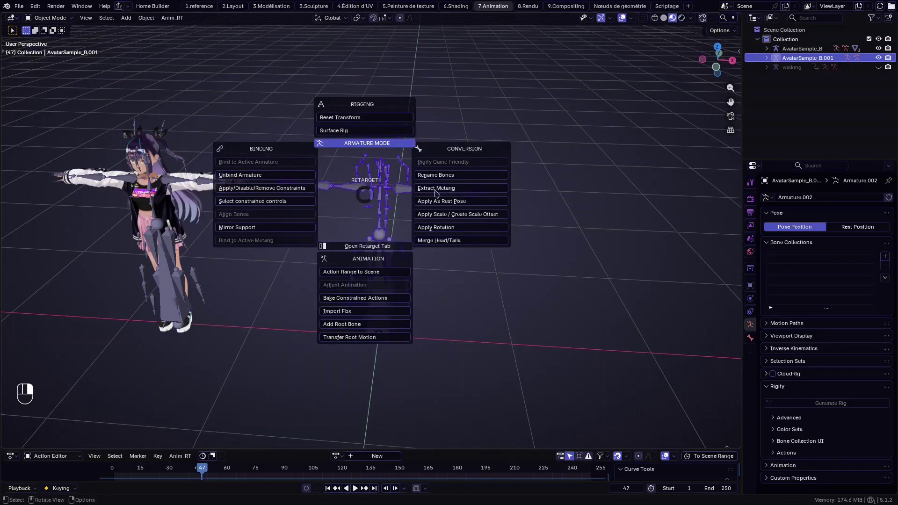
pyautogui.click(466, 193)
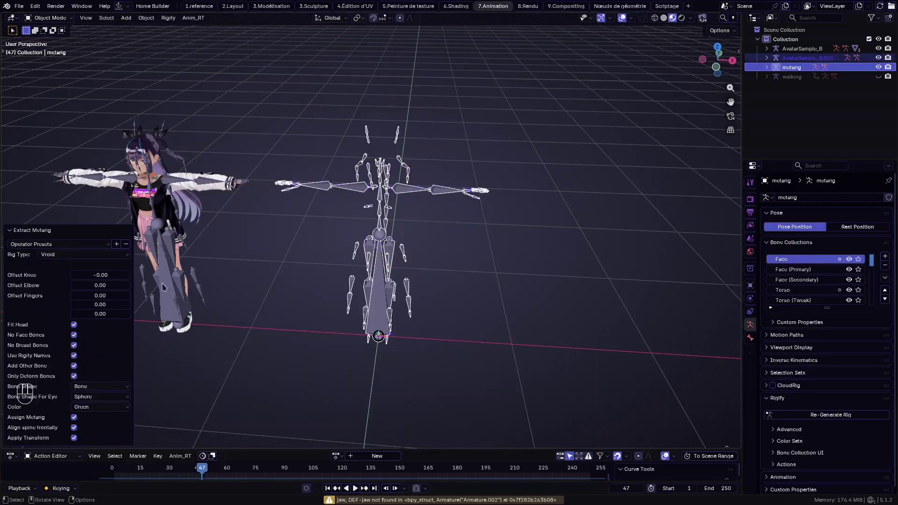
pyautogui.click(74, 376)
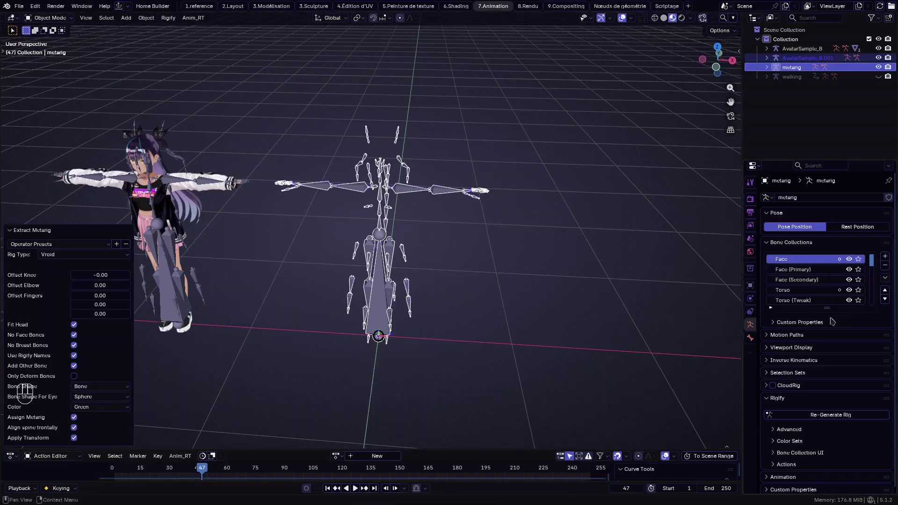
# Generate the Rigify rig on the duplicated armature from its metarig, and hide the metarig
pyautogui.click(822, 417)
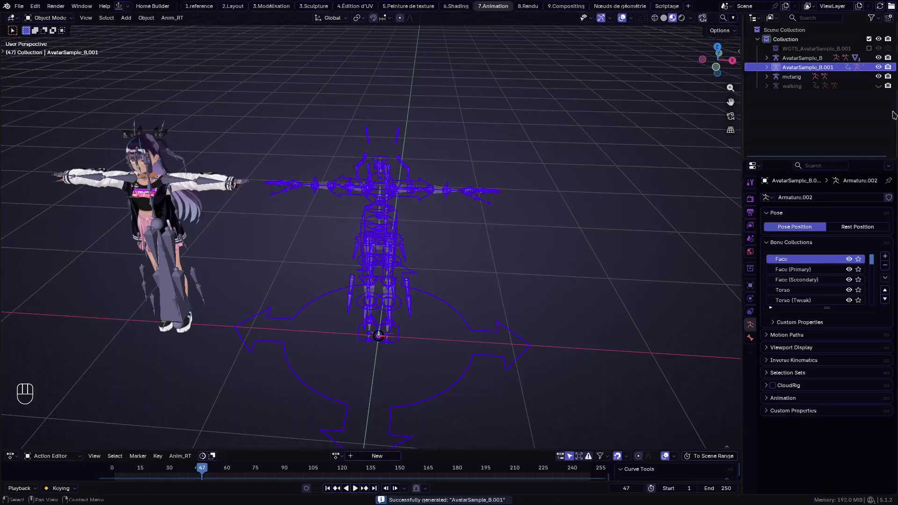
pyautogui.click(878, 76)
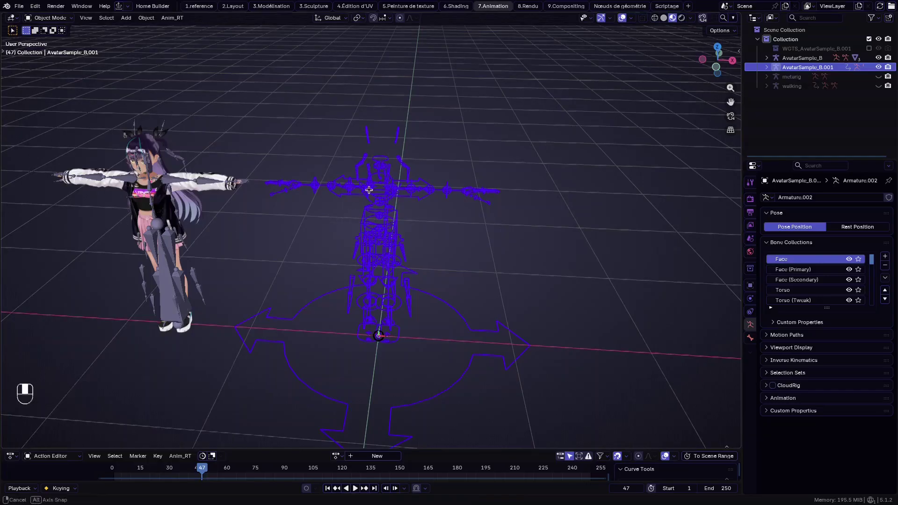
# Bind the original AvatarSample_B armature to the generated rig AvatarSample_B.001 as the active armature
pyautogui.moveTo(369, 189); pyautogui.dragTo(359, 190, button='middle')
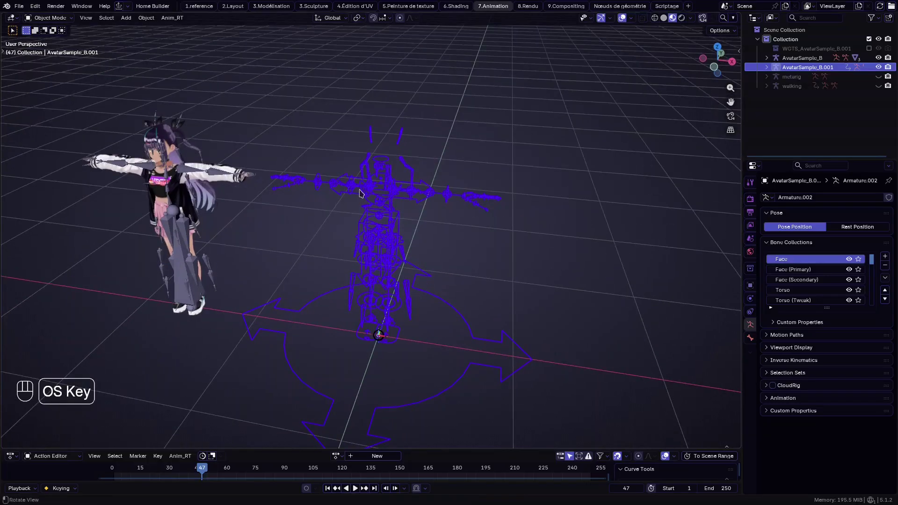
pyautogui.click(171, 234)
pyautogui.press('shift')
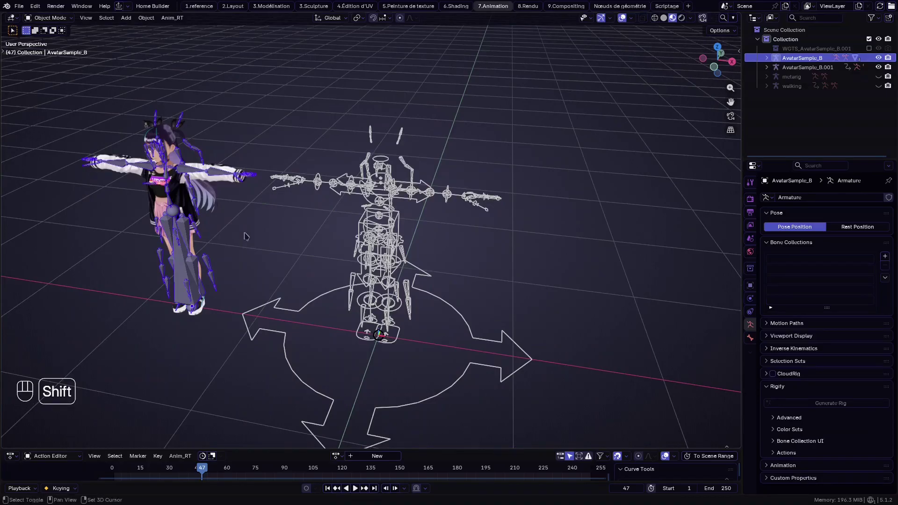
pyautogui.keyDown('shift'); pyautogui.click(384, 234); pyautogui.keyUp('shift')
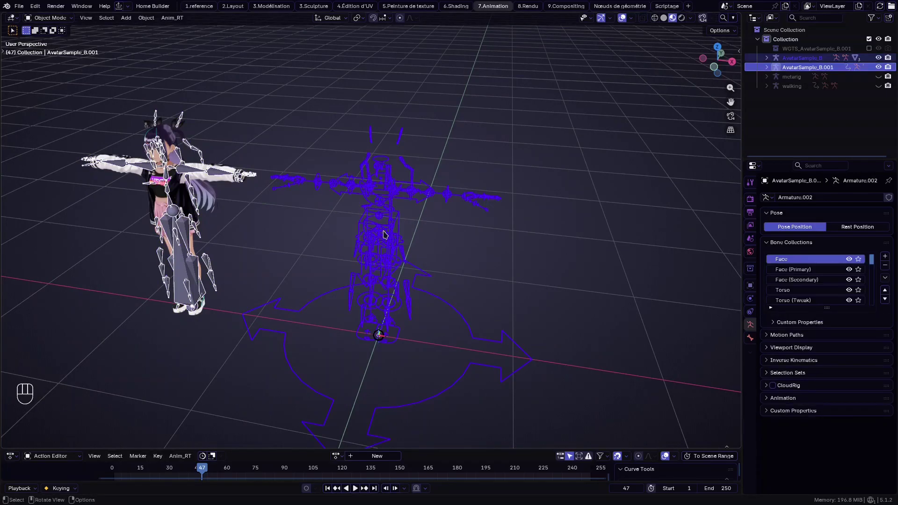
pyautogui.rightClick(344, 224)
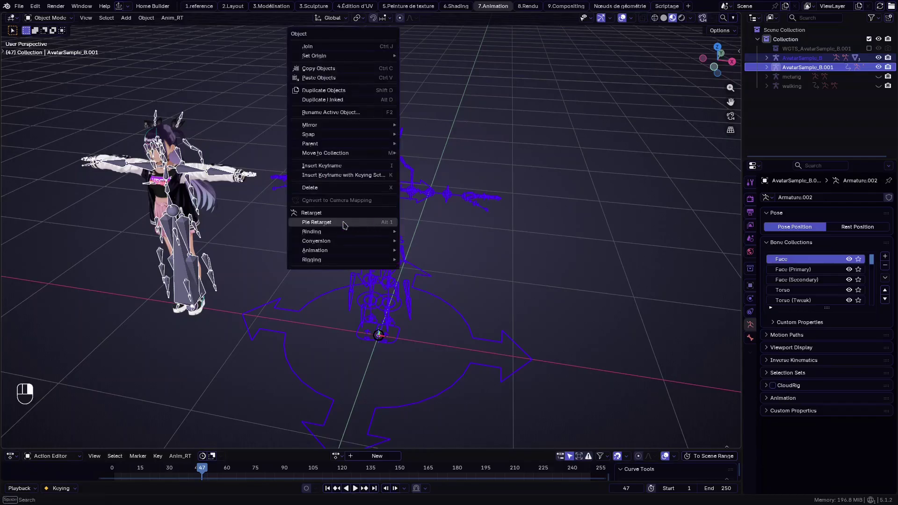
pyautogui.click(357, 224)
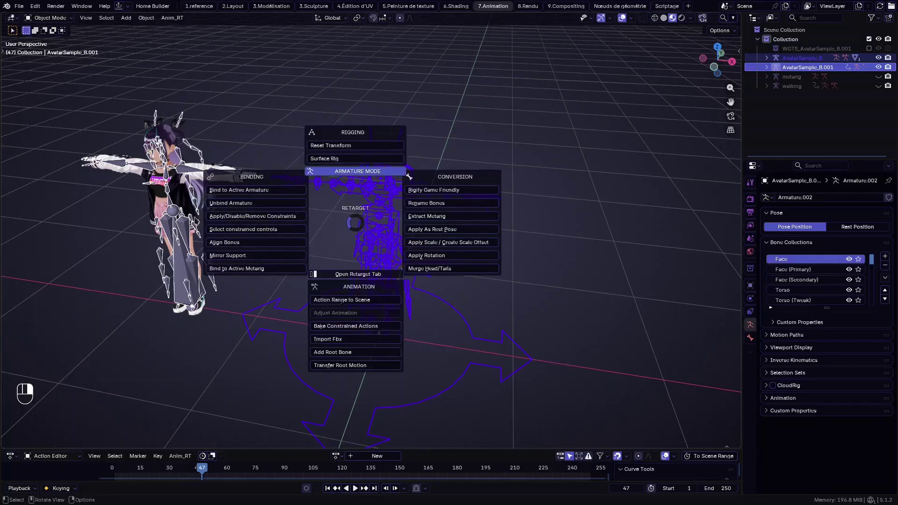
pyautogui.click(248, 191)
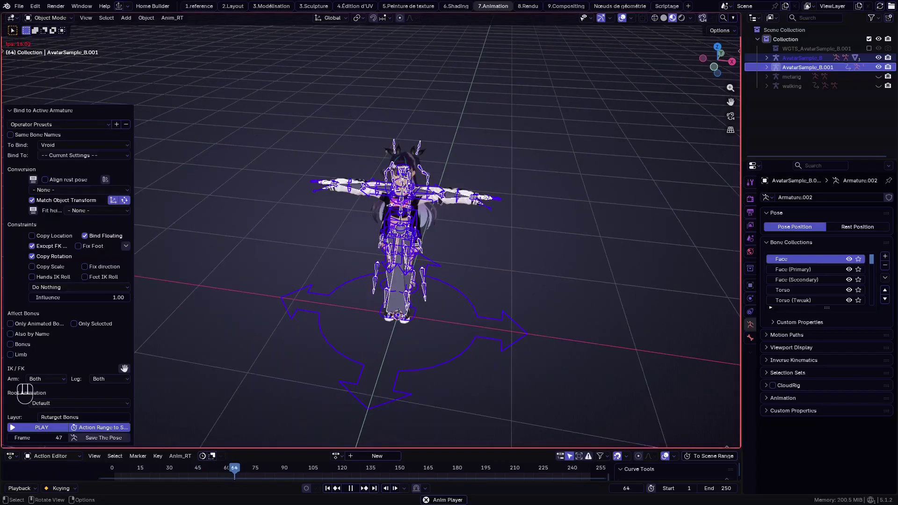
# Set the binding target to Rigify_Deform, enable Copy Location and Copy Scale, and disable the Except FK option
pyautogui.scroll(4, 439, 201)
pyautogui.click(75, 156)
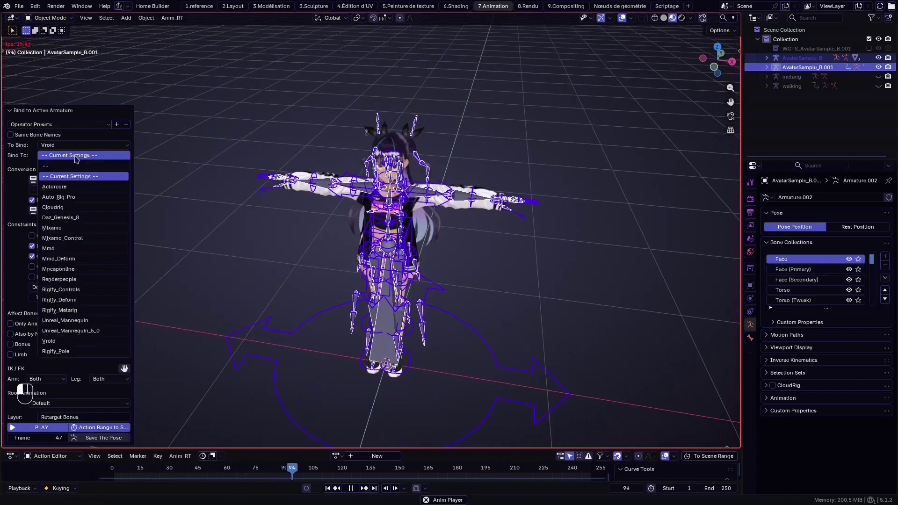
pyautogui.click(63, 302)
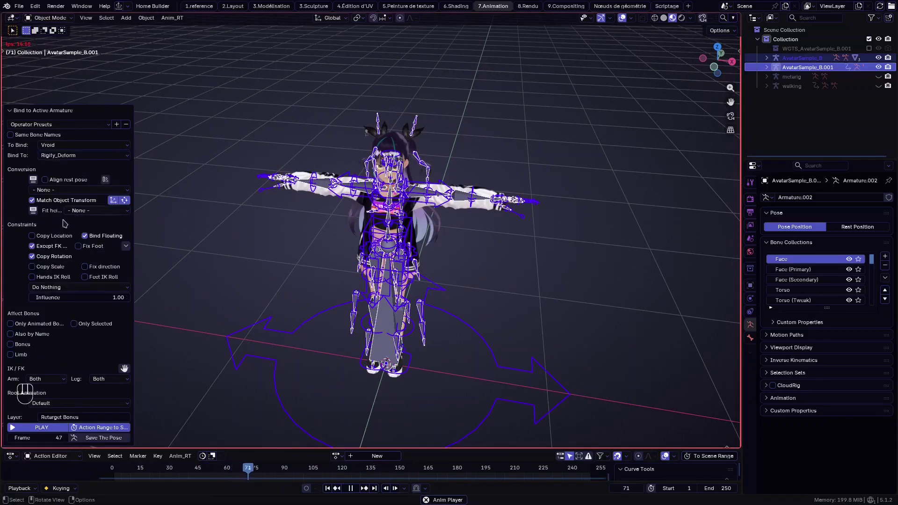
pyautogui.click(43, 236)
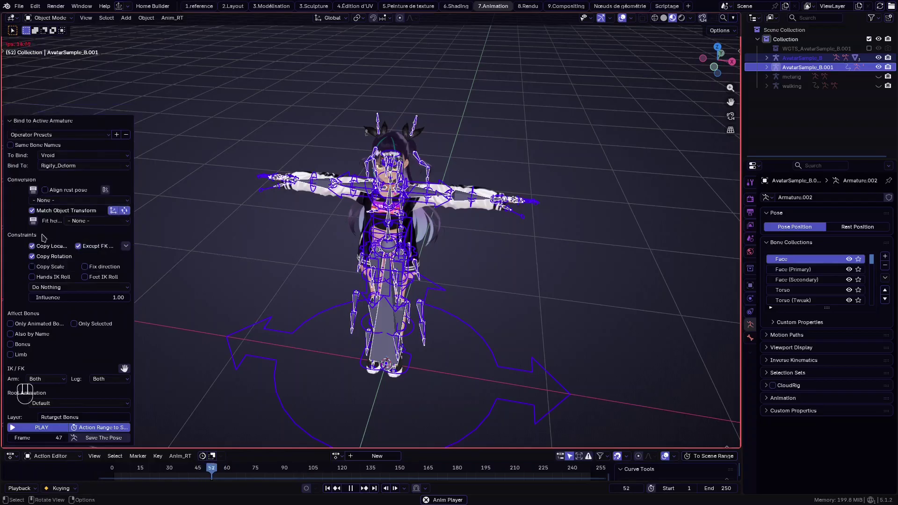
pyautogui.click(87, 251)
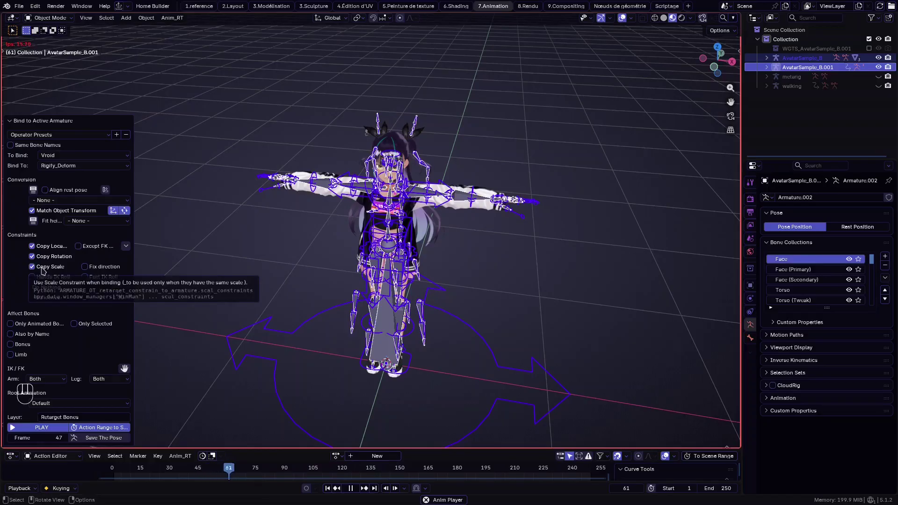
# Turn on Also by Name in the armature binding options and stop the preview playback
pyautogui.click(32, 267)
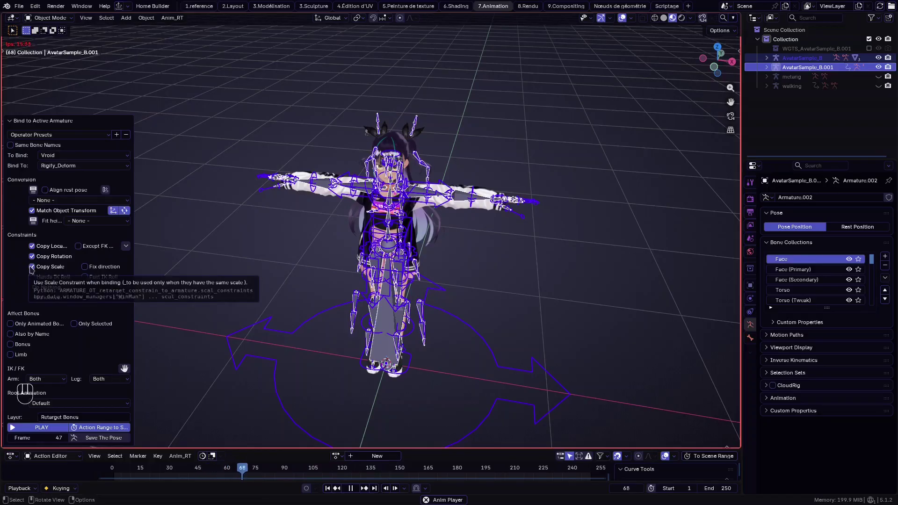
pyautogui.click(23, 336)
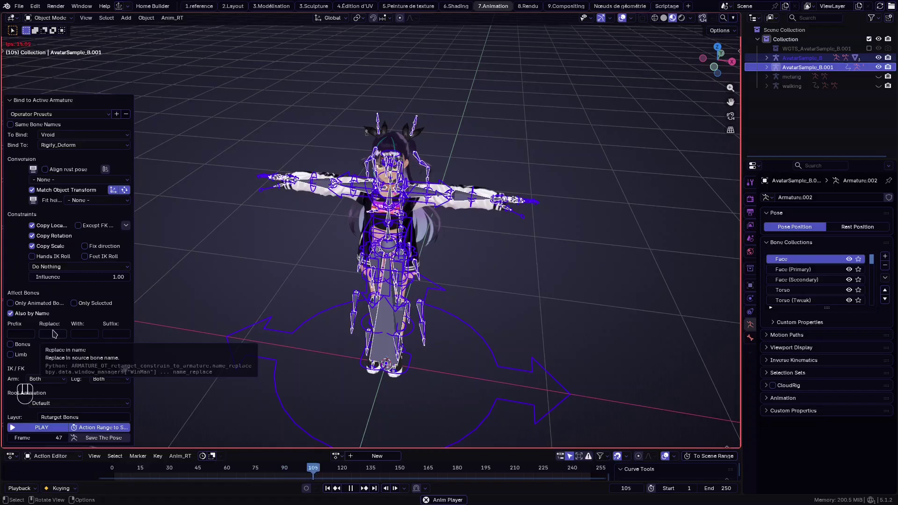
pyautogui.scroll(1, 386, 289)
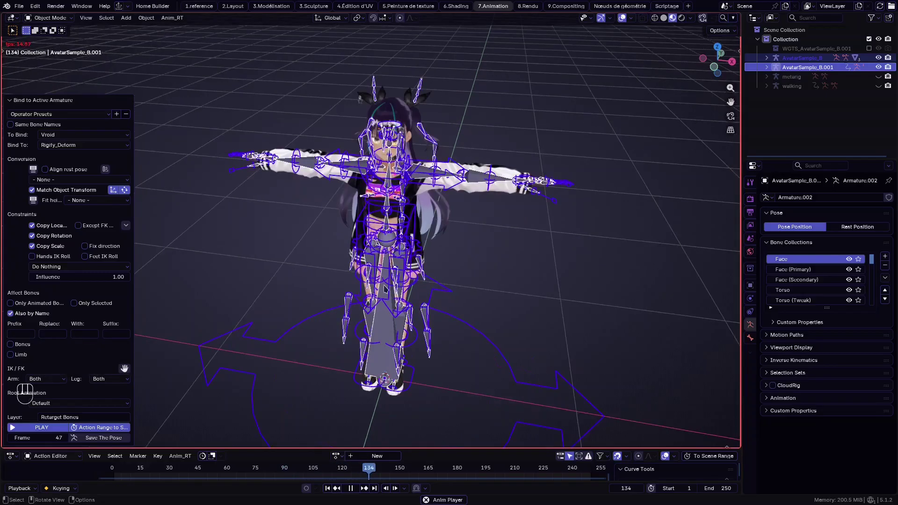
pyautogui.press('Escape')
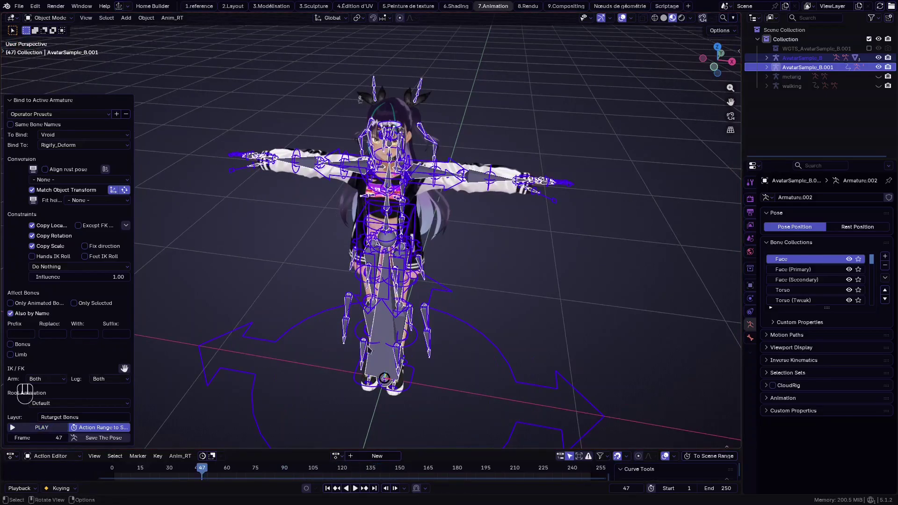
# Select only the generated rig AvatarSample_B.001 and hide the original AvatarSample_B armature
pyautogui.scroll(1, 491, 182)
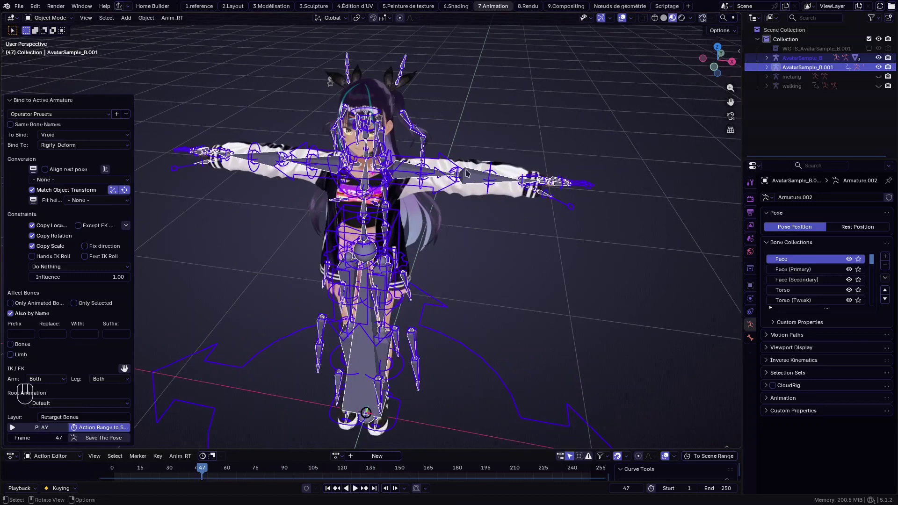
pyautogui.click(445, 163)
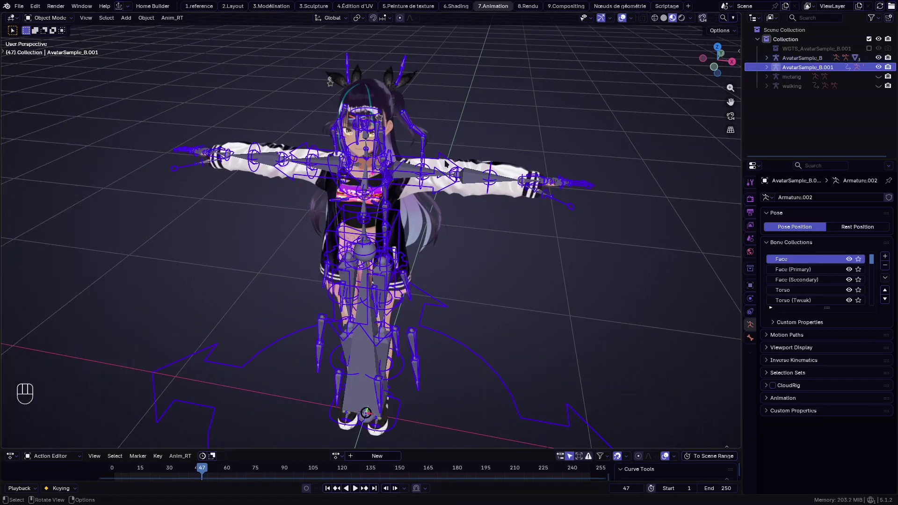
pyautogui.click(878, 58)
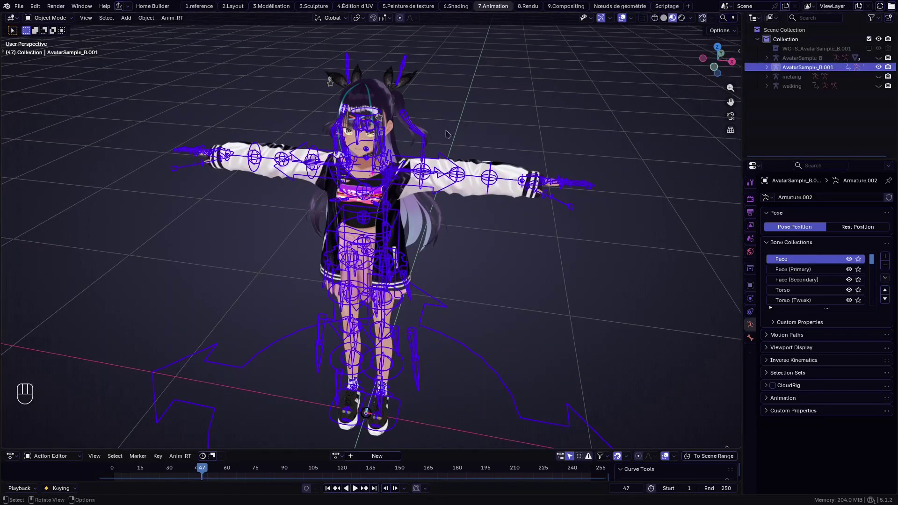
# In Pose Mode, try lowering the rig's left hand IK control to test the arm, and cancel the move
pyautogui.press('Tab')
pyautogui.click(403, 185)
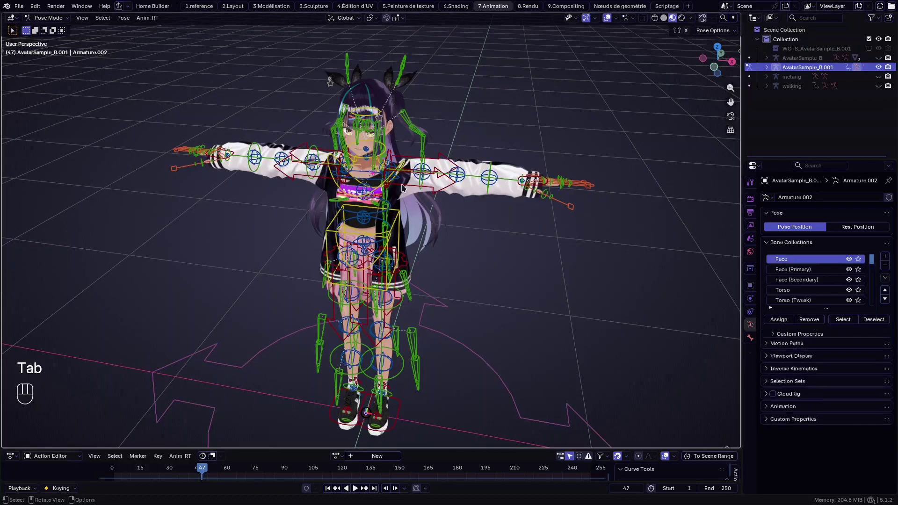
pyautogui.scroll(1, 518, 190)
pyautogui.click(521, 183)
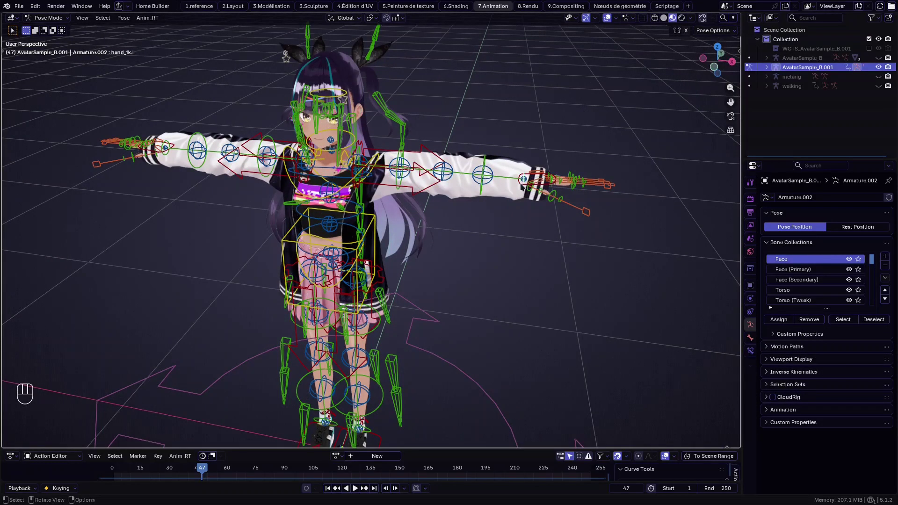
pyautogui.press('g')
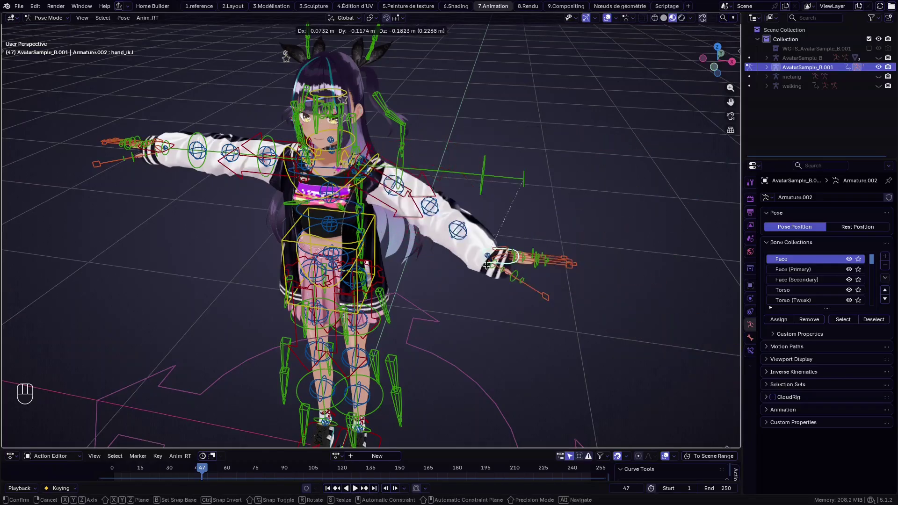
pyautogui.click(574, 166)
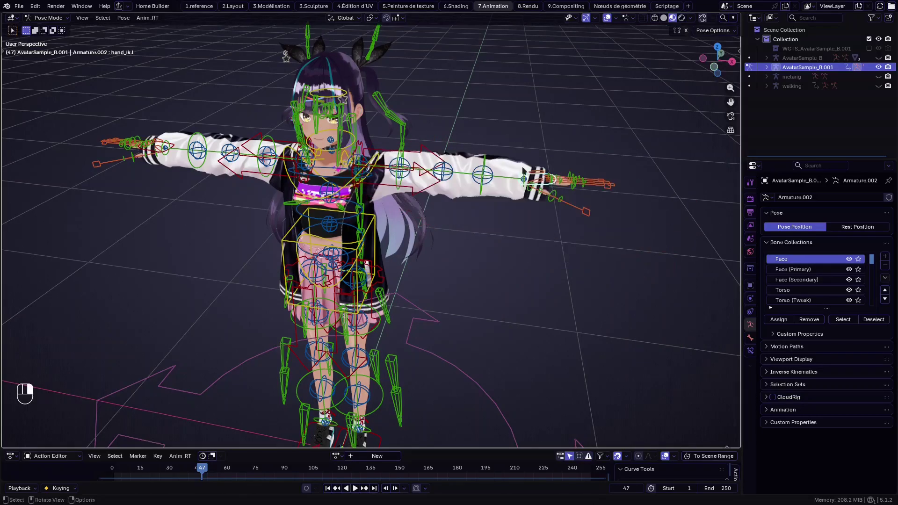
# Try moving the left foot IK control and a hair bone beside the head, cancelling both moves
pyautogui.scroll(-3, 430, 366)
pyautogui.click(411, 371)
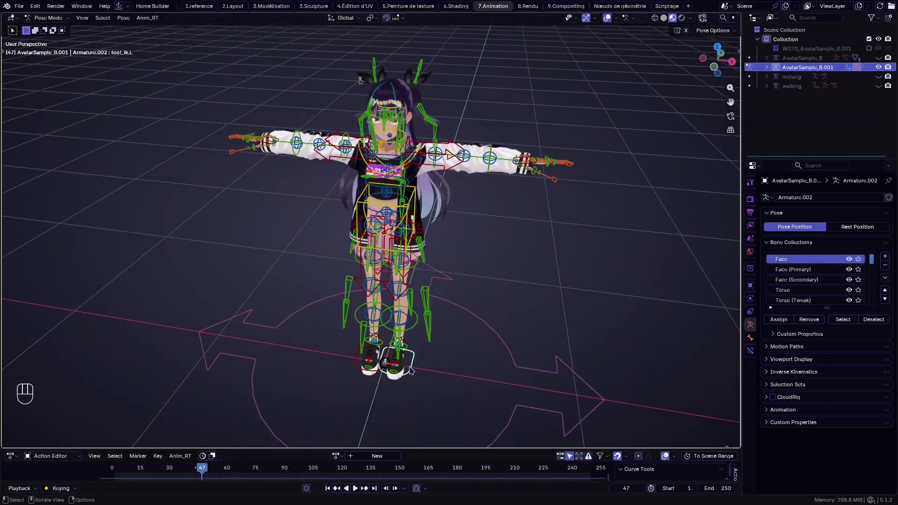
pyautogui.press('g')
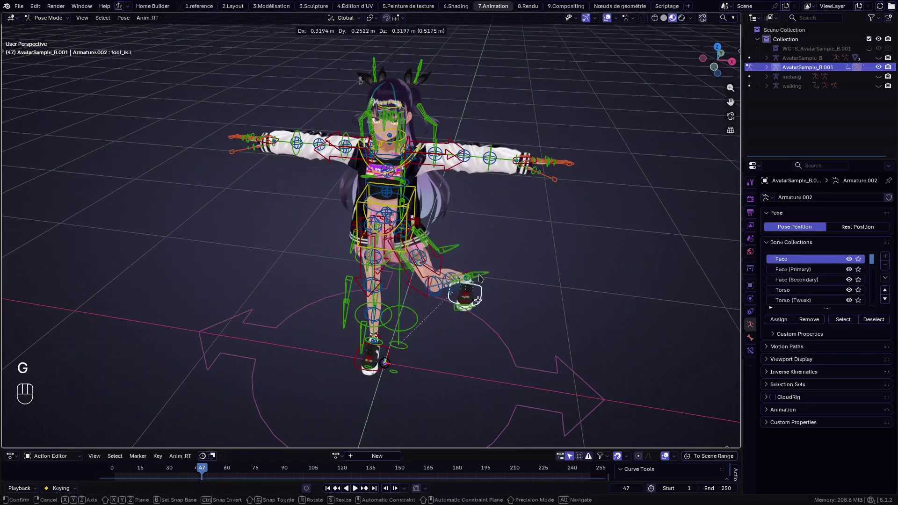
pyautogui.rightClick(477, 291)
pyautogui.press('g')
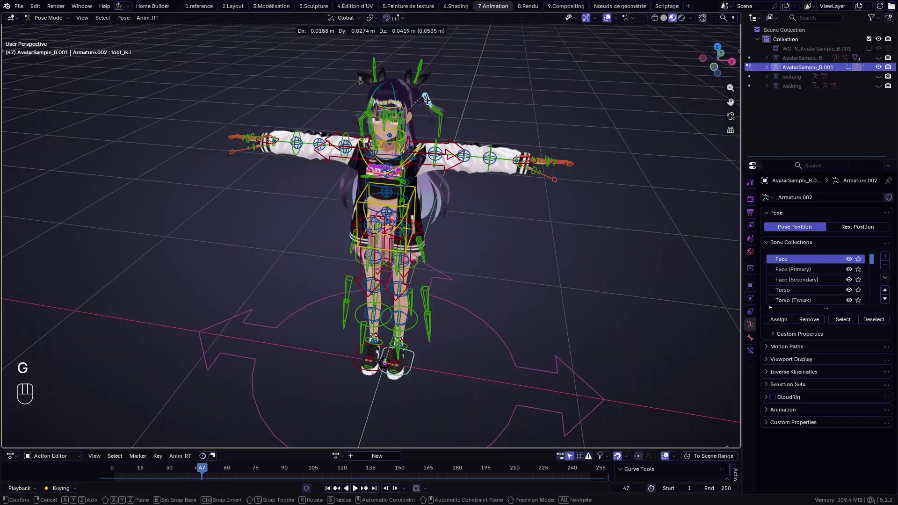
pyautogui.rightClick(484, 114)
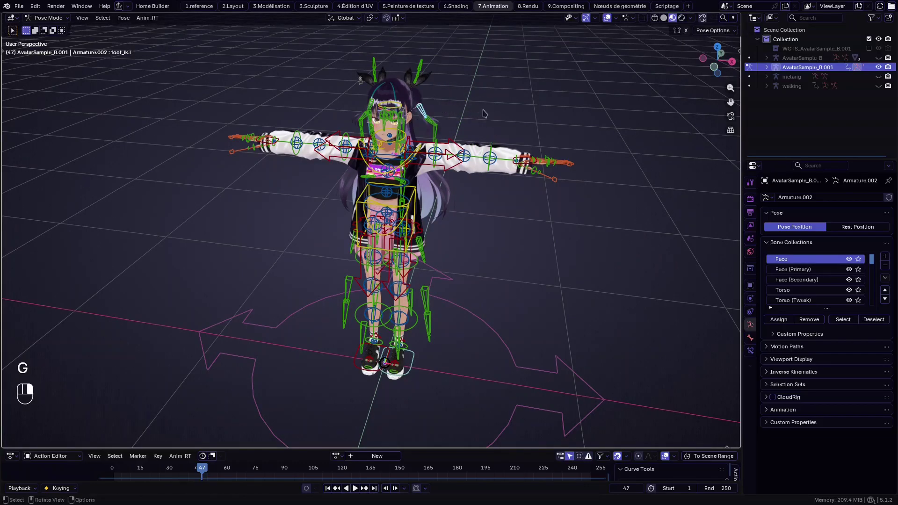
# Back in Object Mode, unhide the original AvatarSample_B armature and unbind it from the generated rig
pyautogui.press('Tab')
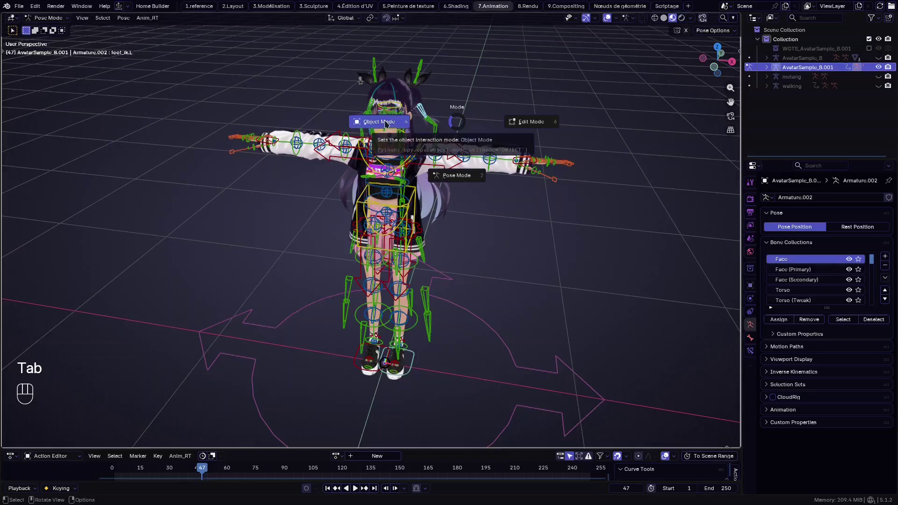
pyautogui.click(386, 124)
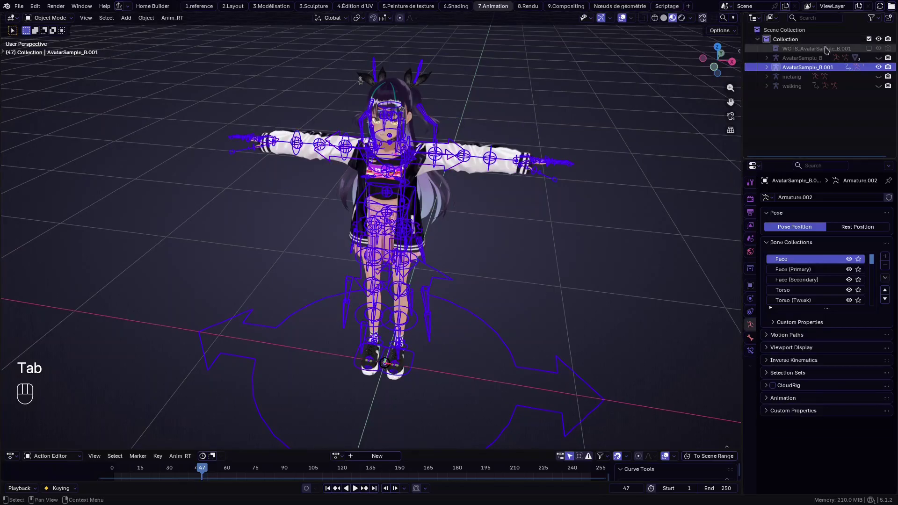
pyautogui.keyDown('shift'); pyautogui.click(879, 58); pyautogui.keyUp('shift')
pyautogui.click(476, 160)
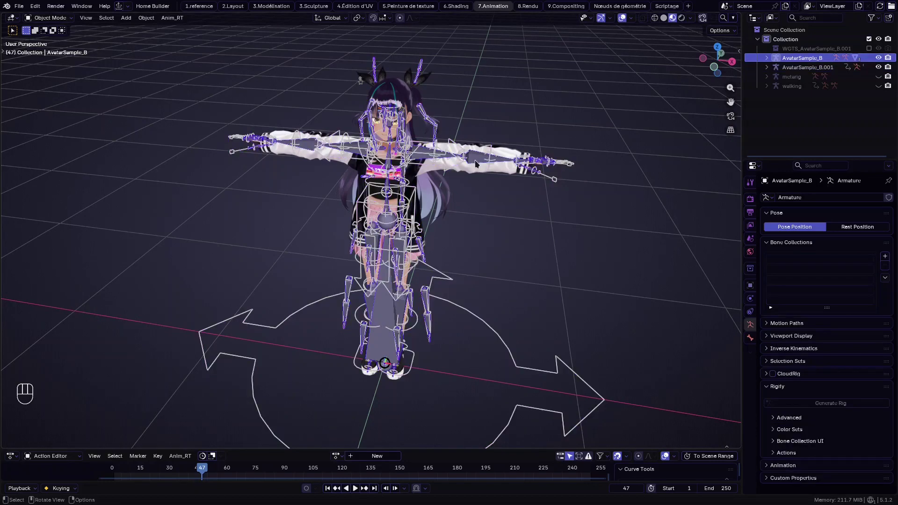
pyautogui.rightClick(473, 160)
pyautogui.click(417, 194)
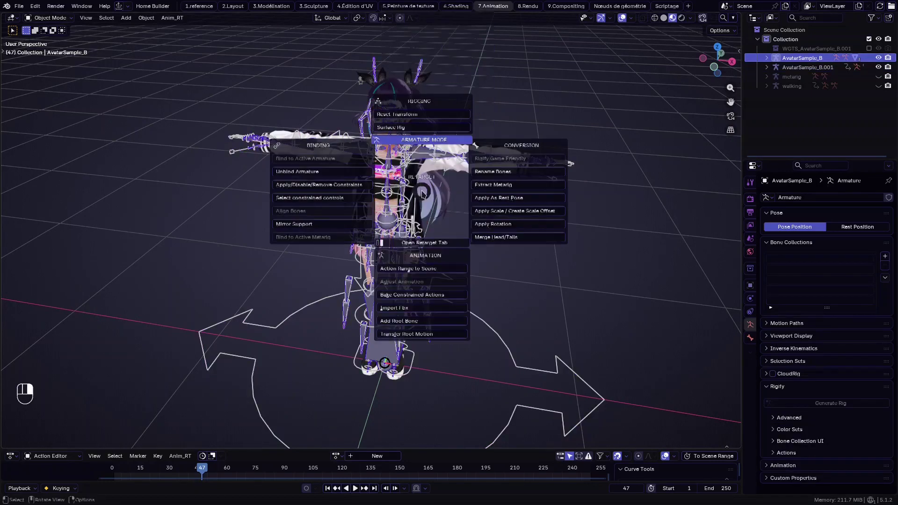
pyautogui.click(303, 172)
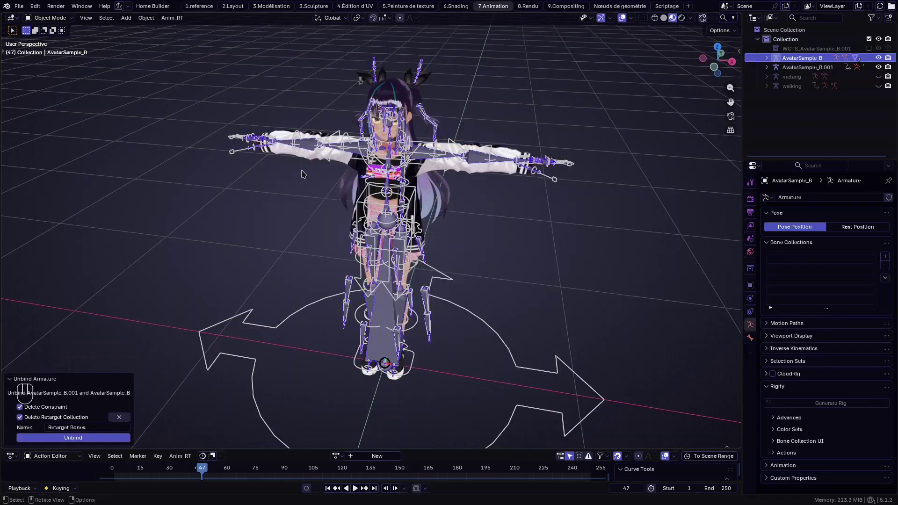
# Try moving the generated rig AvatarSample_B.001 away from the unbound original armature, and cancel the move
pyautogui.click(453, 302)
pyautogui.press('g')
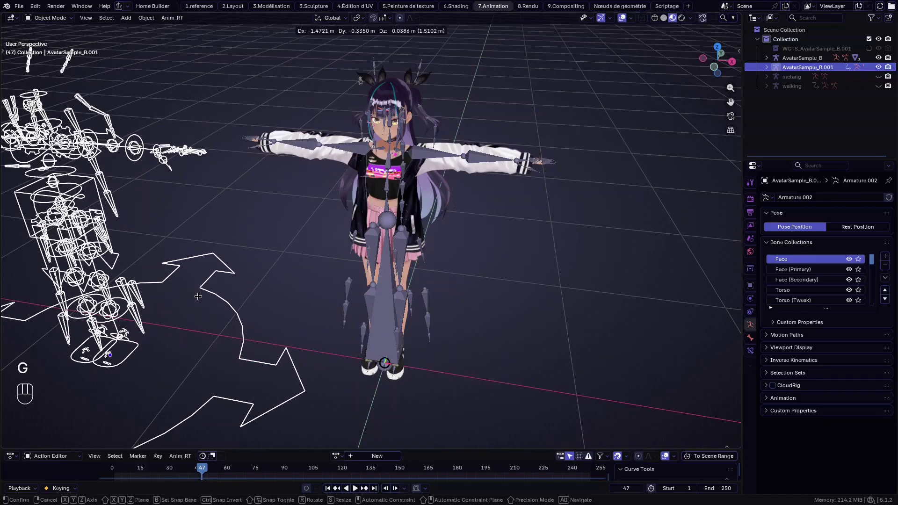
pyautogui.rightClick(200, 300)
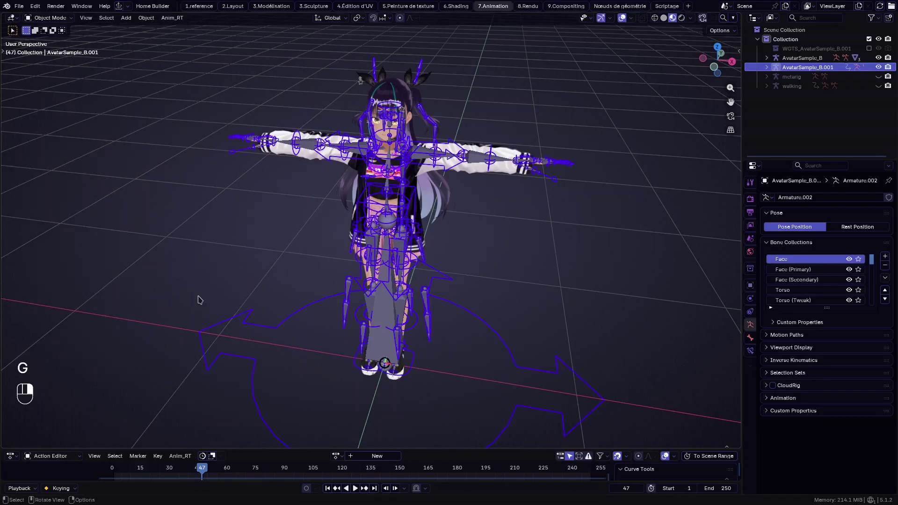
# Bind AvatarSample_B to the active rig AvatarSample_B.001 again, using Current Settings for both armatures
pyautogui.click(473, 159)
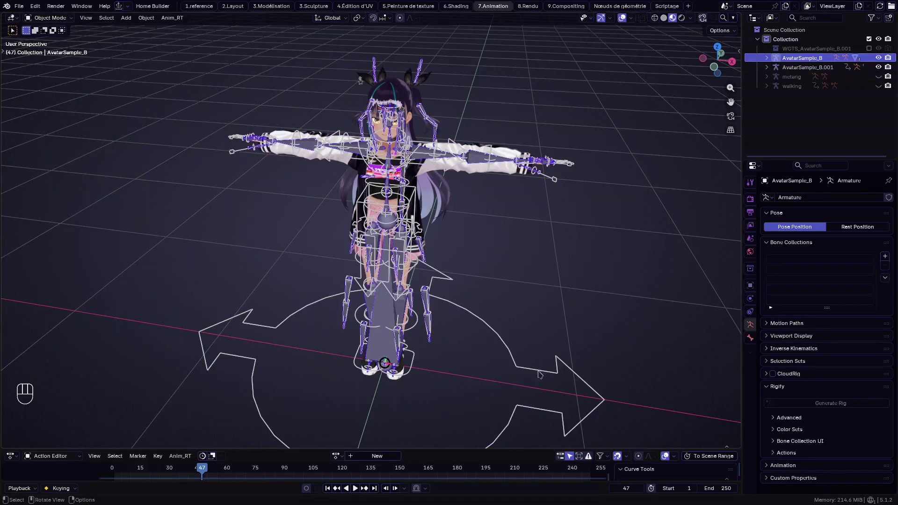
pyautogui.press('shift')
pyautogui.keyDown('shift'); pyautogui.click(517, 371); pyautogui.keyUp('shift')
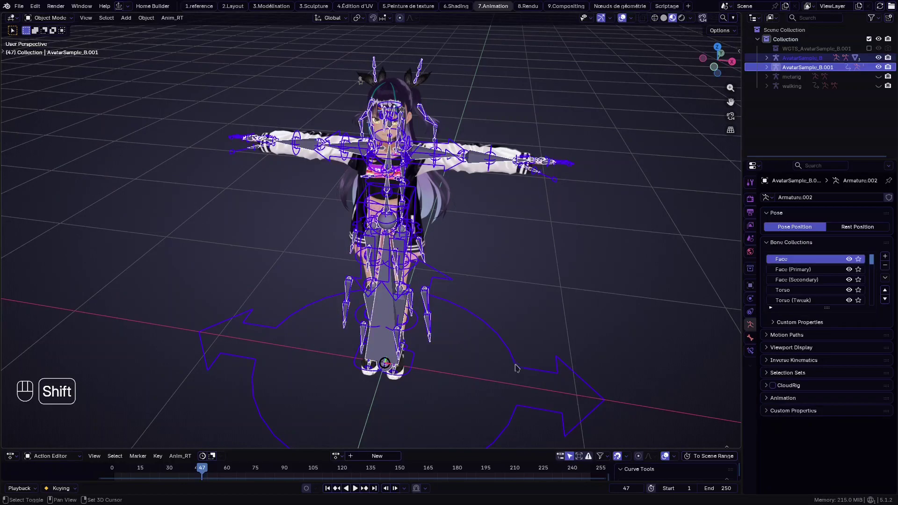
pyautogui.rightClick(465, 236)
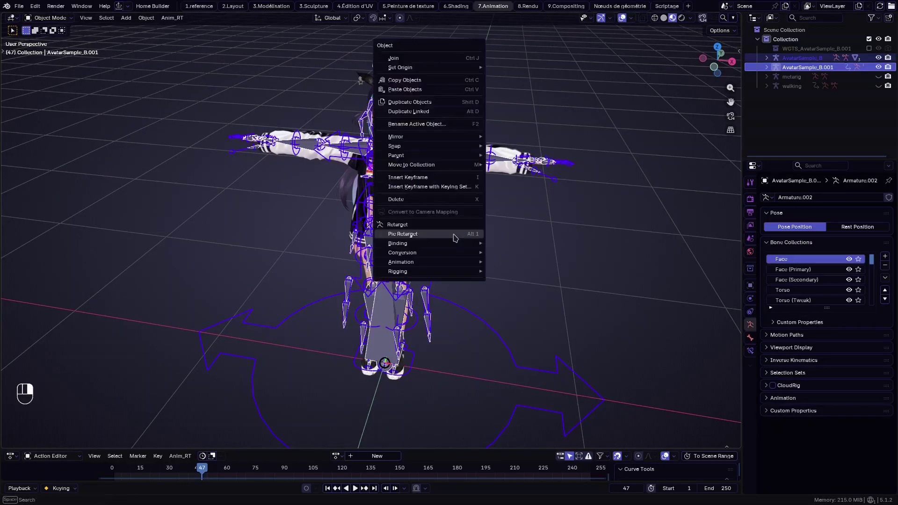
pyautogui.click(464, 236)
pyautogui.click(335, 205)
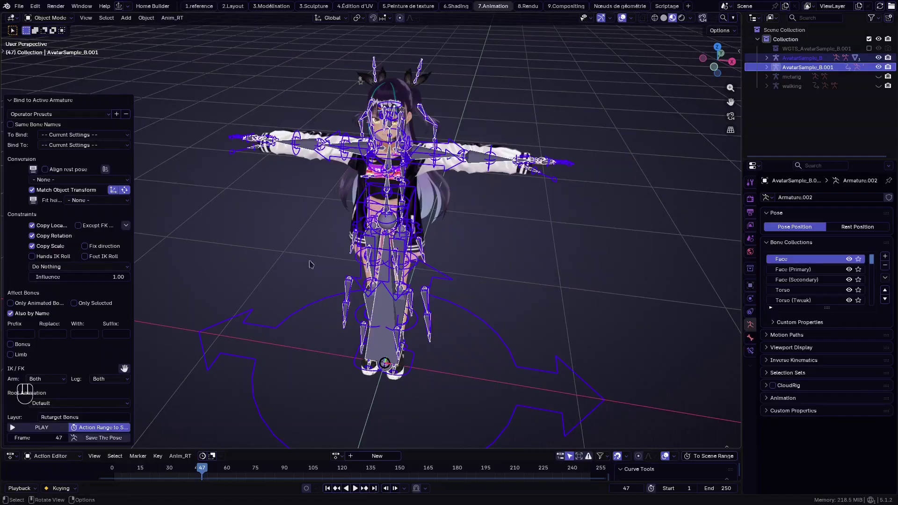
# In Pose Mode, test the renewed binding by raising the left hand IK control, and cancel the move
pyautogui.press('Tab')
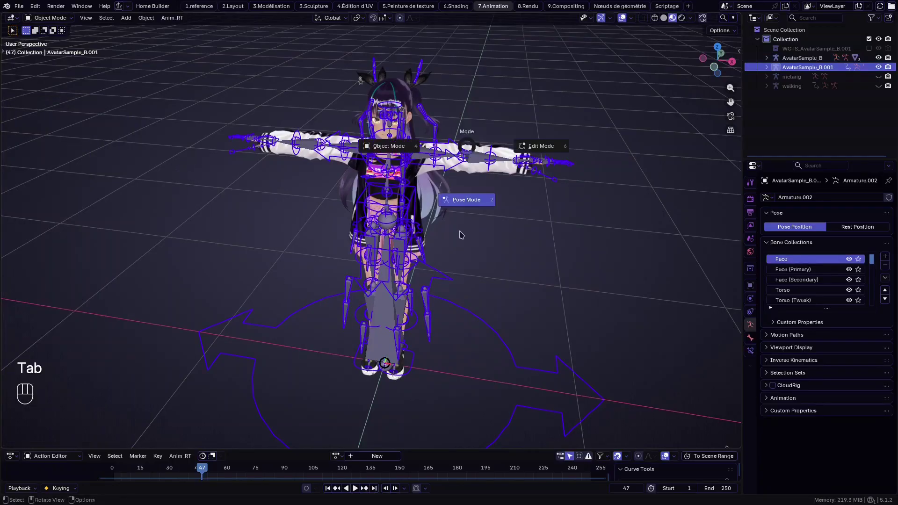
pyautogui.click(468, 201)
pyautogui.click(534, 166)
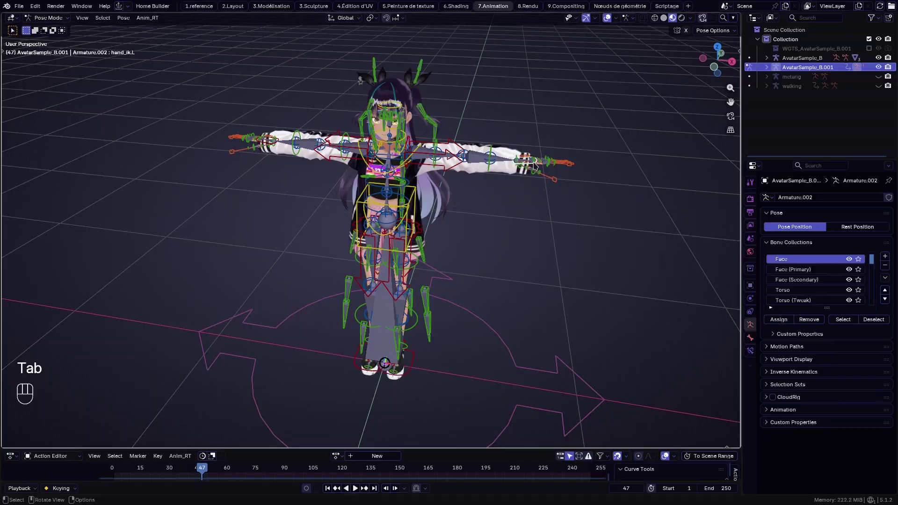
pyautogui.press('f')
pyautogui.press('g')
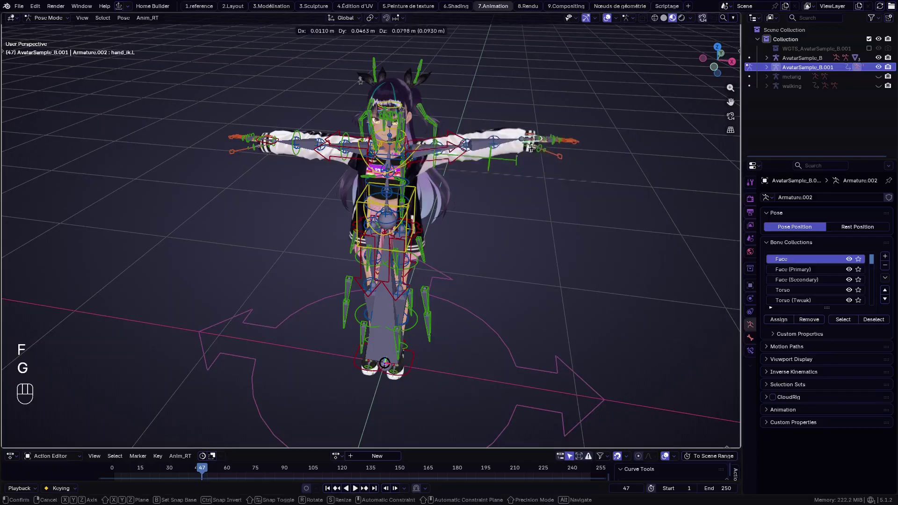
pyautogui.rightClick(510, 216)
# Back in Object Mode, hide the AvatarSample_B armature and show the walking armature
pyautogui.press('Tab')
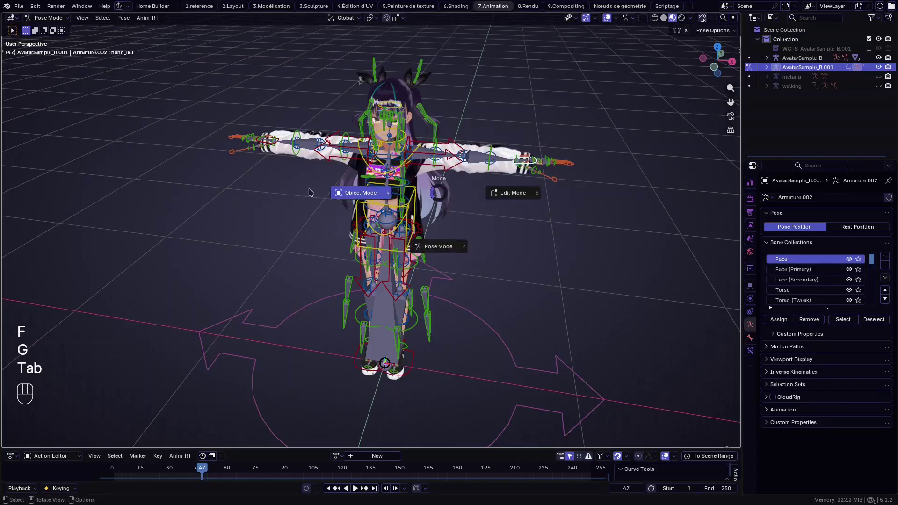
pyautogui.click(312, 193)
pyautogui.scroll(-2, 314, 194)
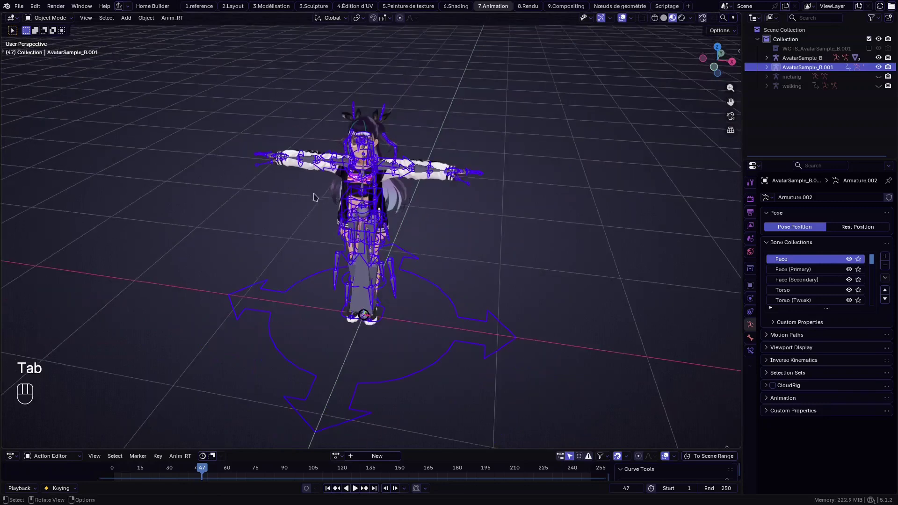
pyautogui.click(878, 57)
pyautogui.keyDown('shift'); pyautogui.click(878, 86); pyautogui.keyUp('shift')
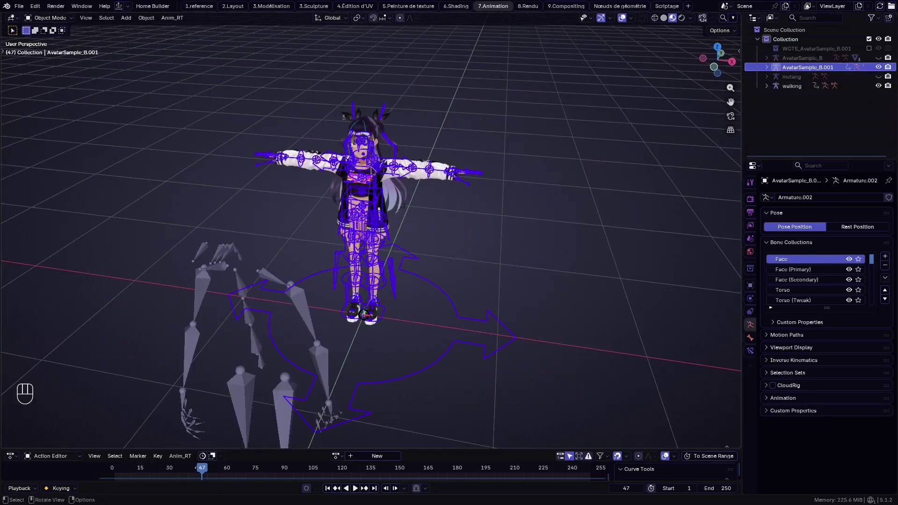
# Select the walking armature, fit the scene frame range to its action with the end at frame 32, and play the animation
pyautogui.scroll(-3, 319, 230)
pyautogui.click(320, 233)
pyautogui.press('space')
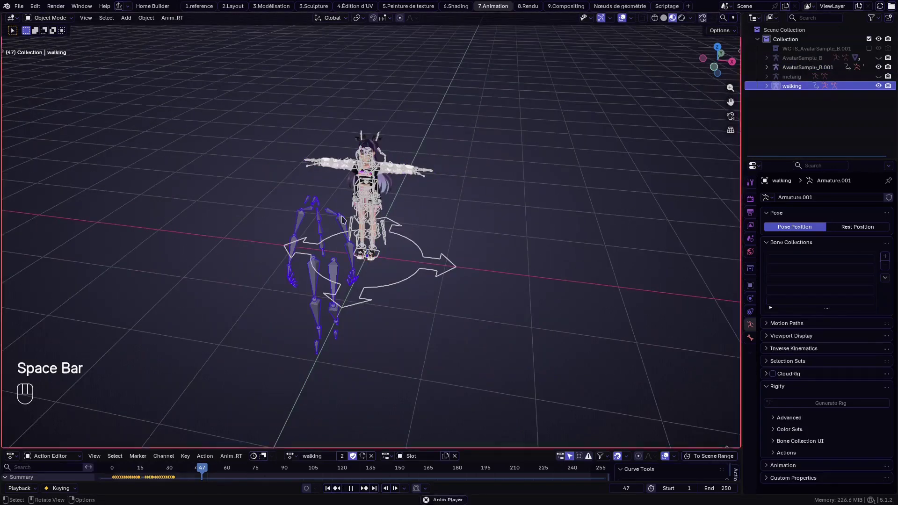
pyautogui.press('space')
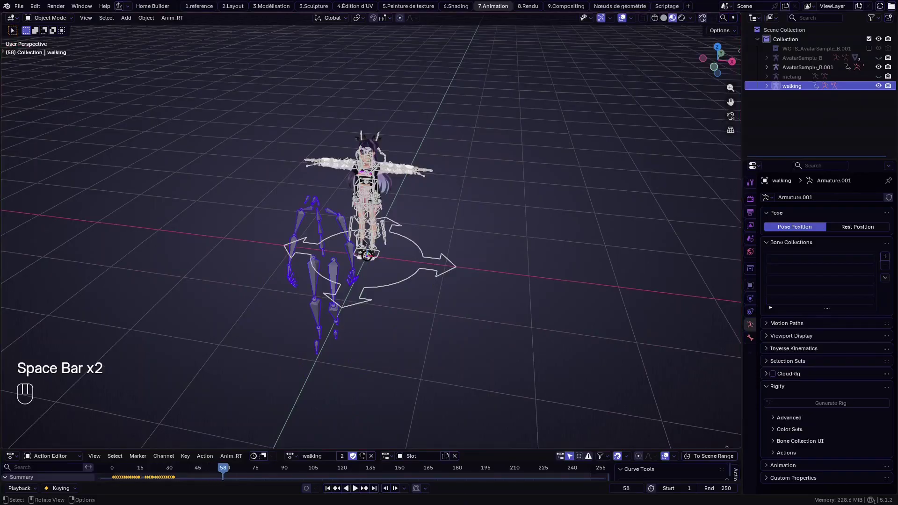
pyautogui.click(713, 456)
pyautogui.press('space')
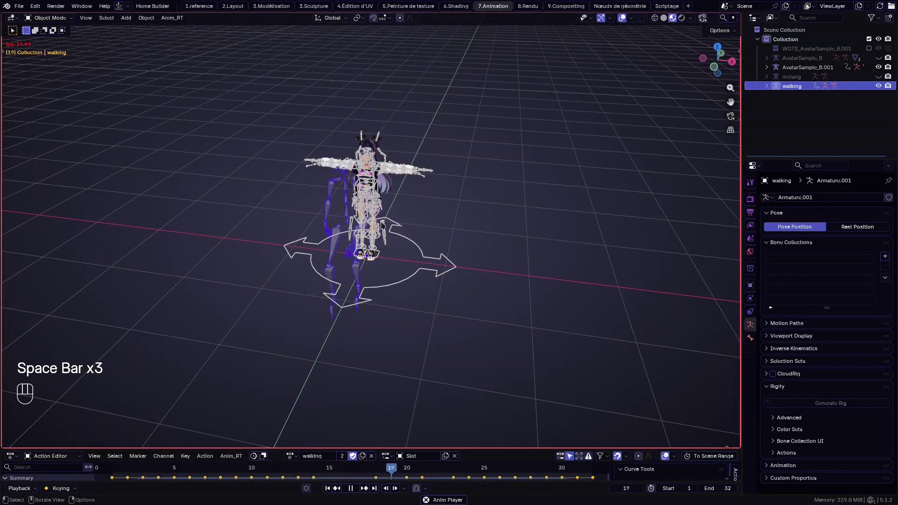
# Stop playback and bind the AvatarSample_B.001 rig to the active walking armature, using Rigify_Controls for the bound rig
pyautogui.press('space')
pyautogui.scroll(2, 365, 187)
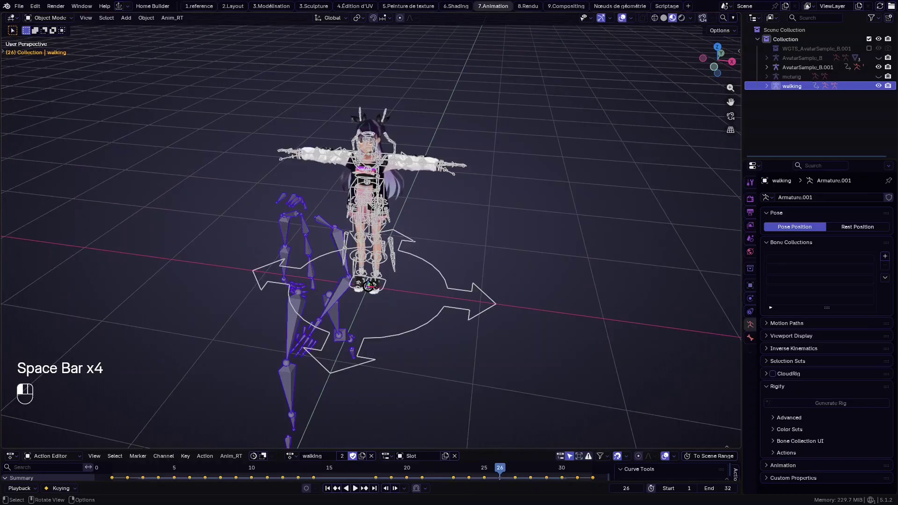
pyautogui.click(369, 206)
pyautogui.keyDown('shift'); pyautogui.click(306, 247); pyautogui.keyUp('shift')
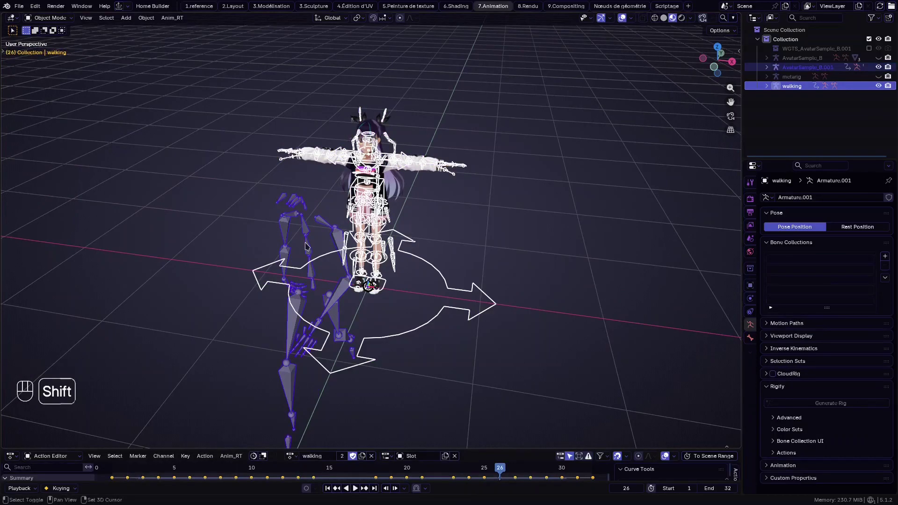
pyautogui.hotkey('alt', '1')
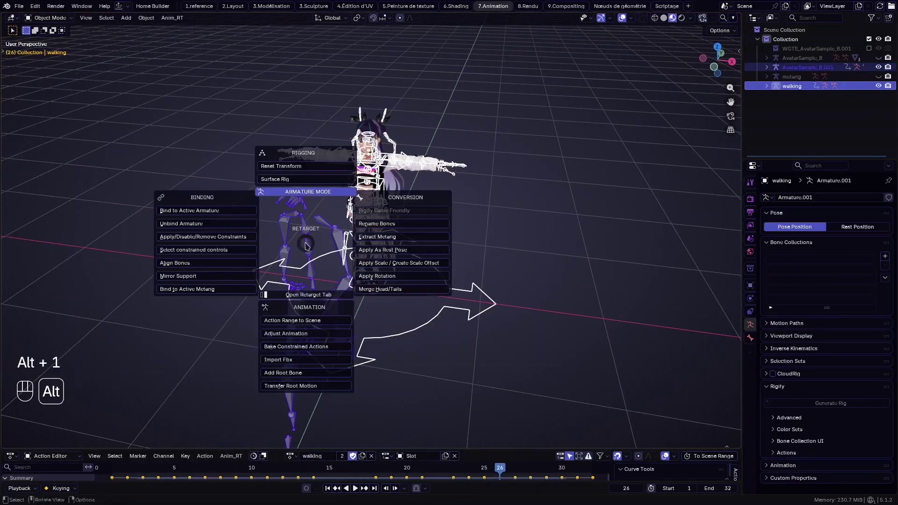
pyautogui.click(224, 211)
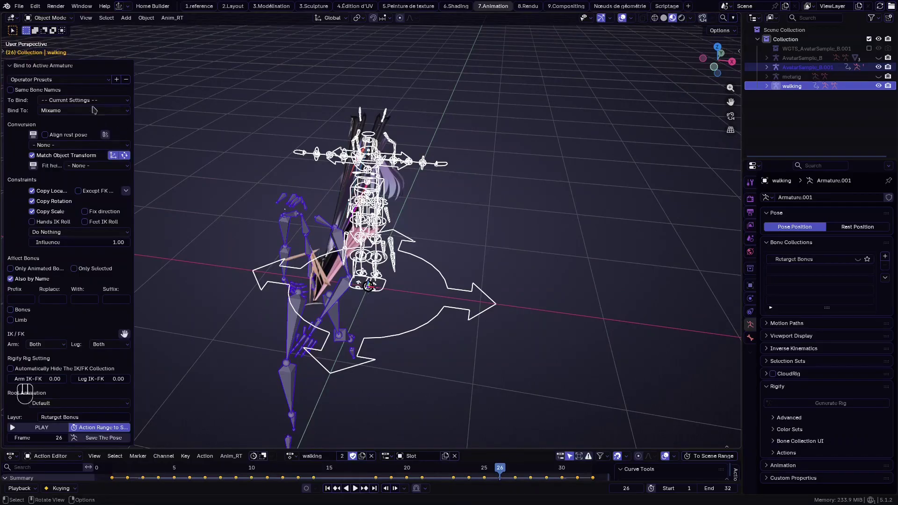
pyautogui.click(51, 102)
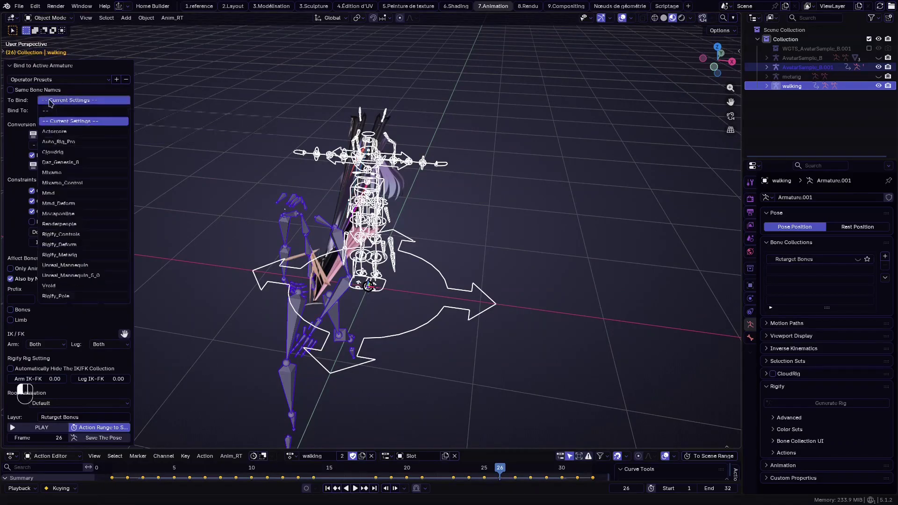
pyautogui.click(62, 234)
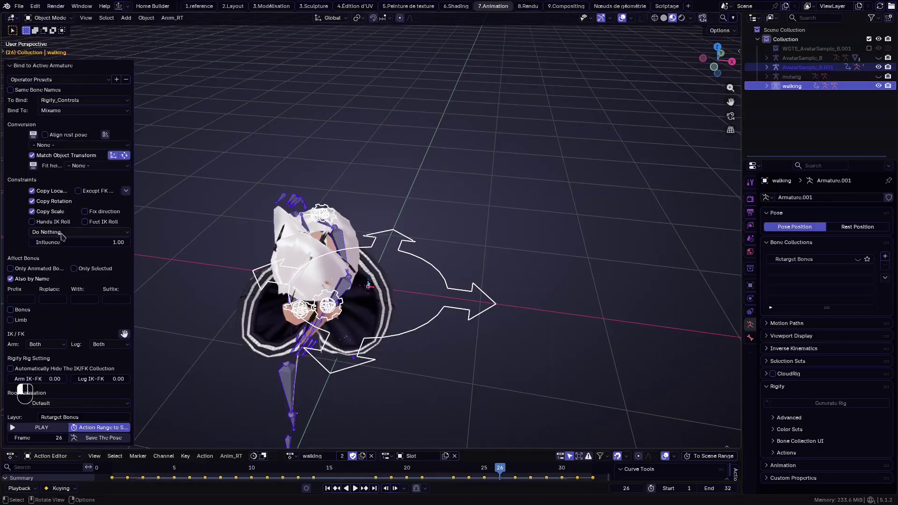
# In the binding settings, disable Copy Location and Copy Scale, enable Except FK, and fit the height to the head
pyautogui.click(51, 191)
pyautogui.click(43, 193)
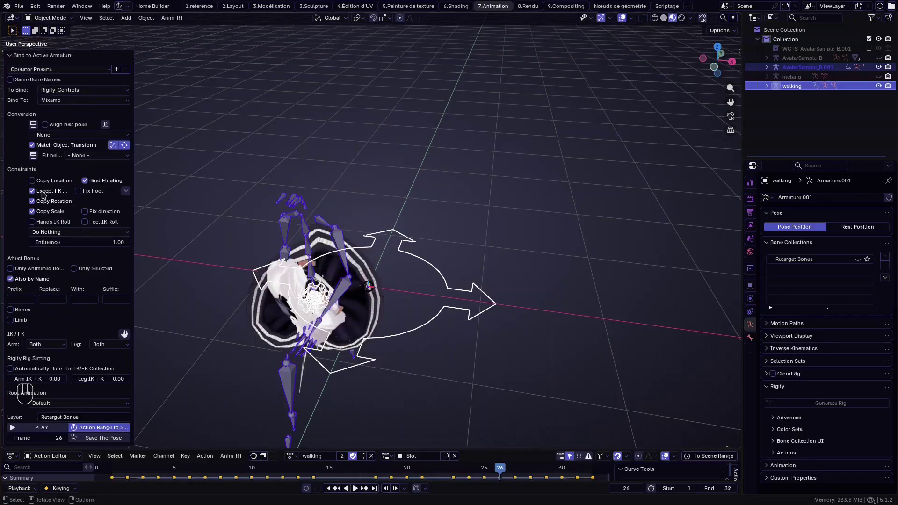
pyautogui.click(44, 213)
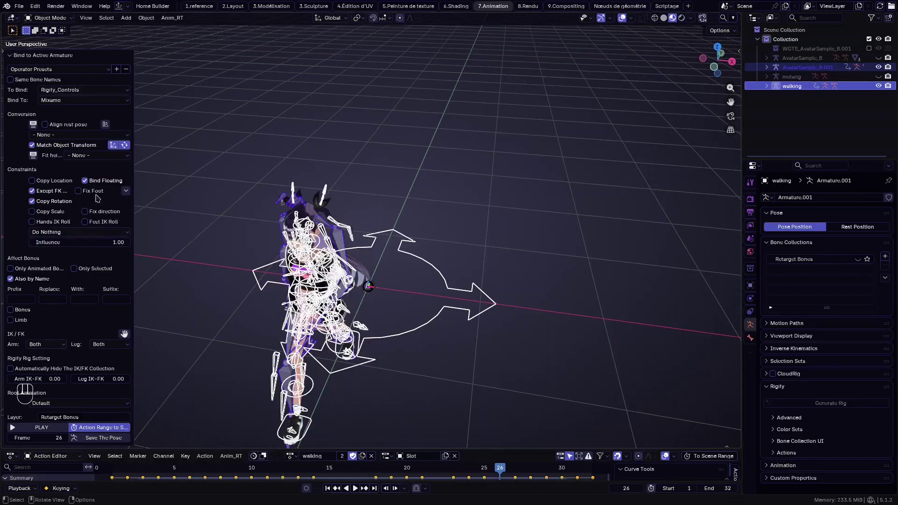
pyautogui.click(97, 157)
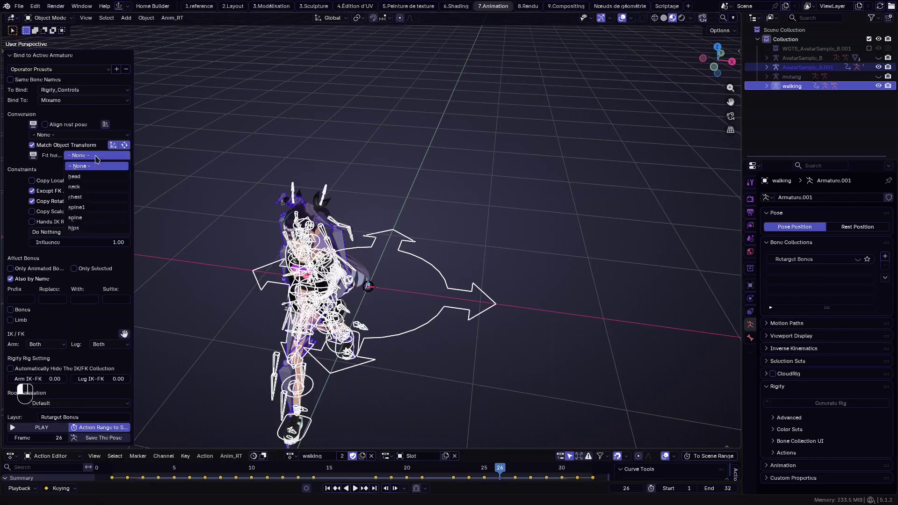
pyautogui.click(90, 179)
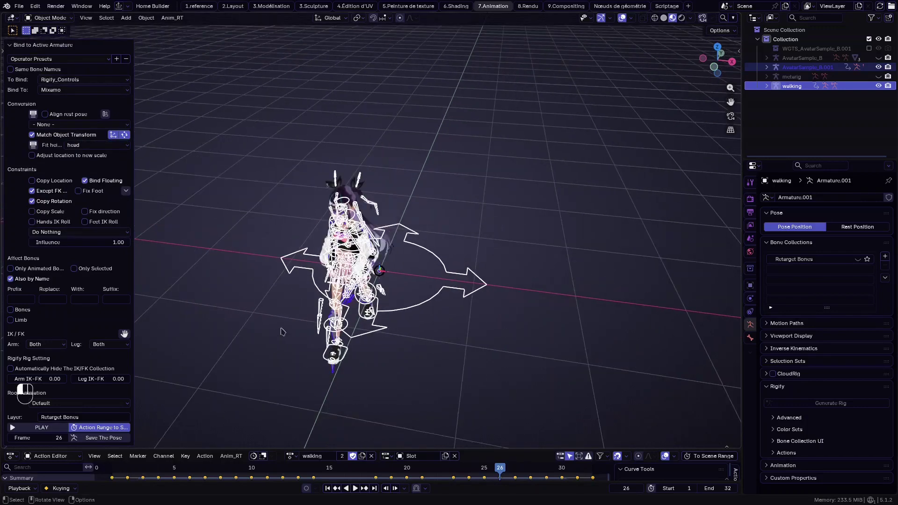
pyautogui.scroll(1, 333, 289)
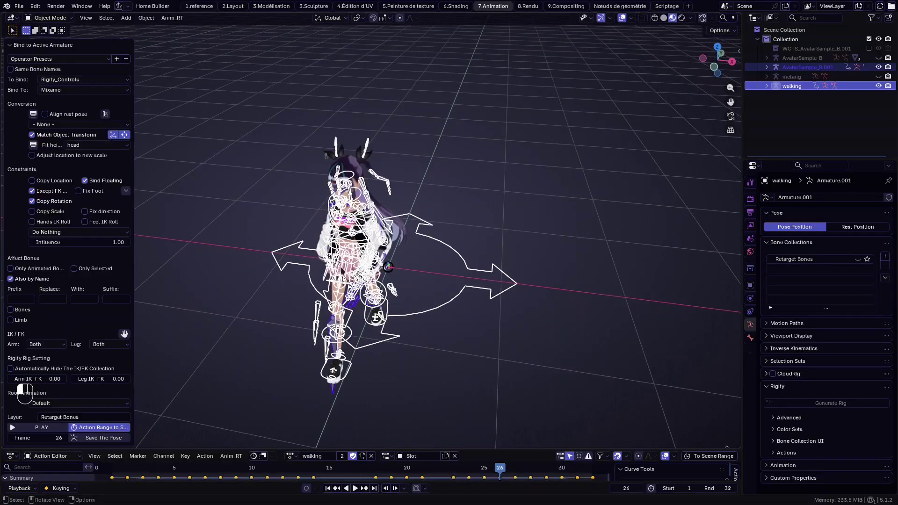
# View the binding's operator presets, and preview the retargeted walk with the viewport overlays temporarily hidden
pyautogui.click(71, 59)
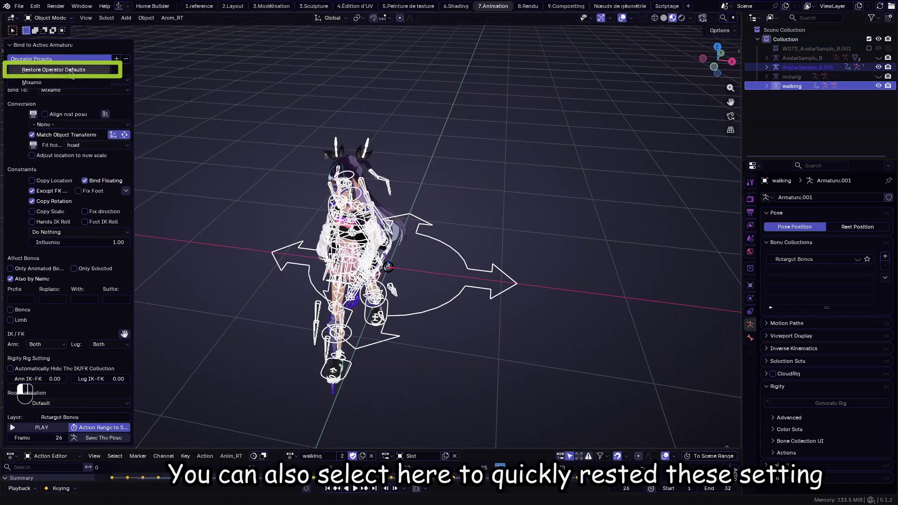
pyautogui.click(77, 70)
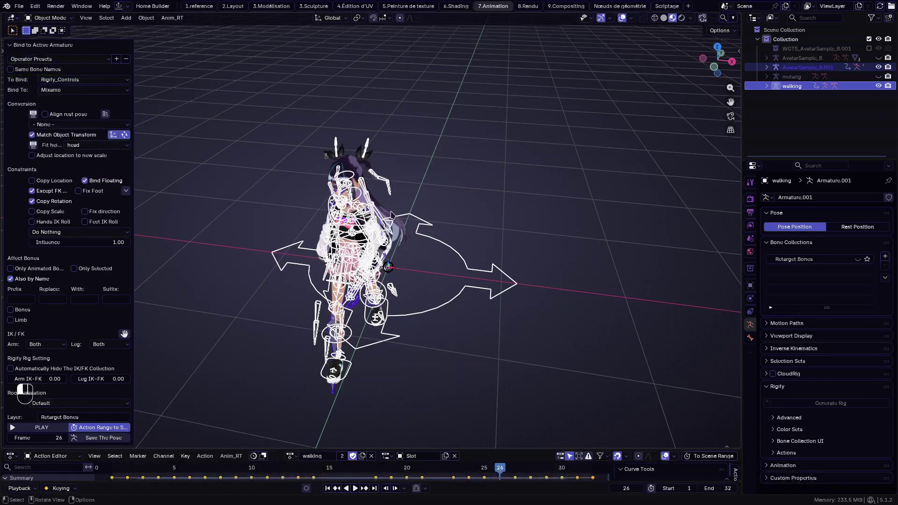
pyautogui.hotkey('shift', 'alt', 'z')
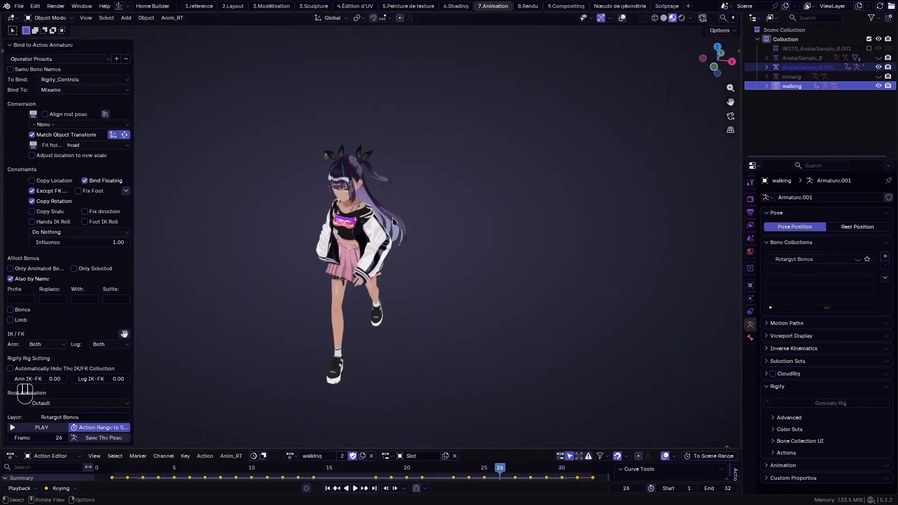
pyautogui.click(42, 427)
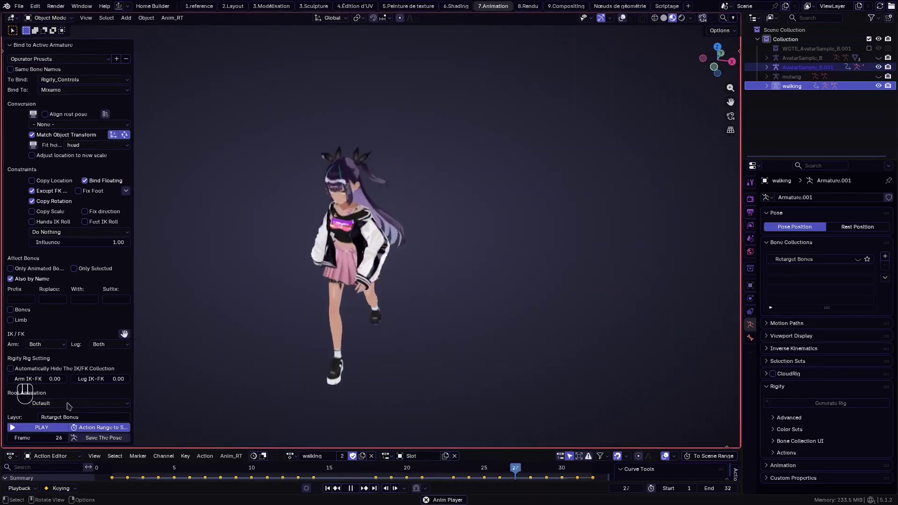
pyautogui.click(46, 427)
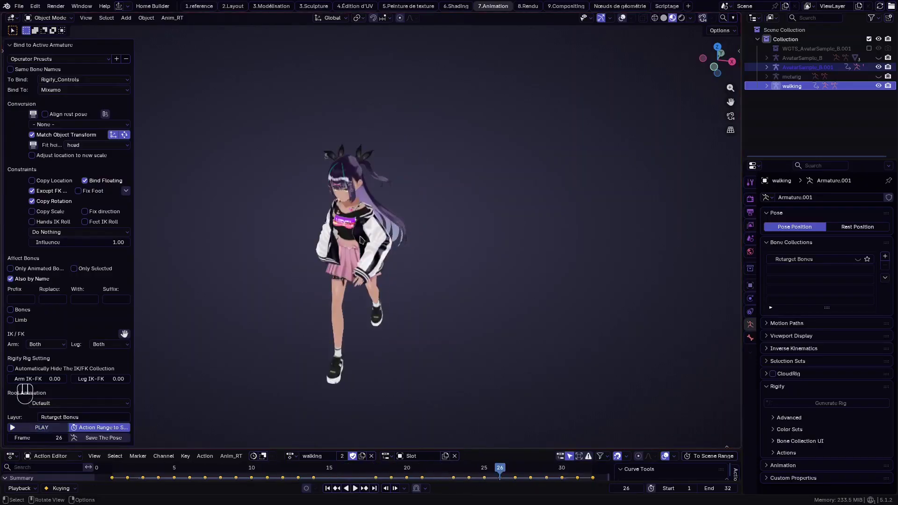
pyautogui.click(622, 18)
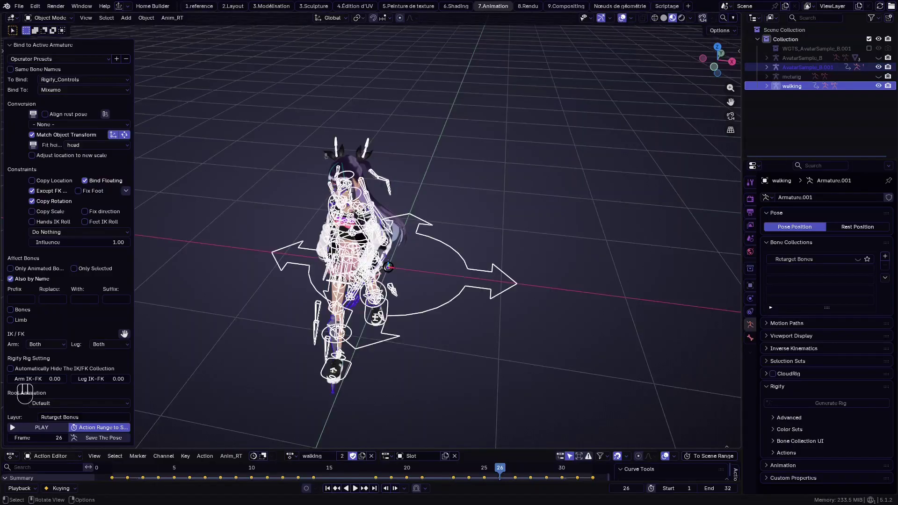
# Bake the constrained walking action onto the AvatarSample_B.001 rig with step 1 and Linear interpolation, stop playback, and enlarge the Action Editor
pyautogui.click(394, 343)
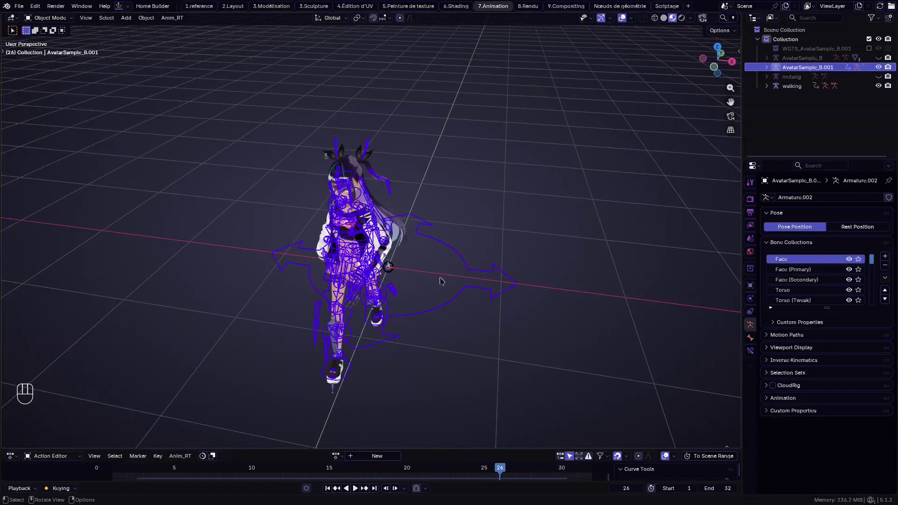
pyautogui.moveTo(429, 341); pyautogui.dragTo(427, 330, button='middle')
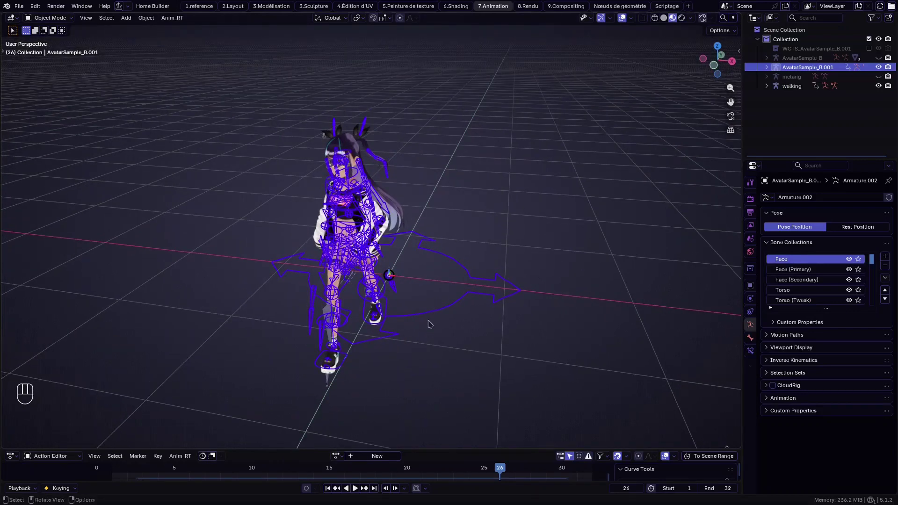
pyautogui.rightClick(424, 276)
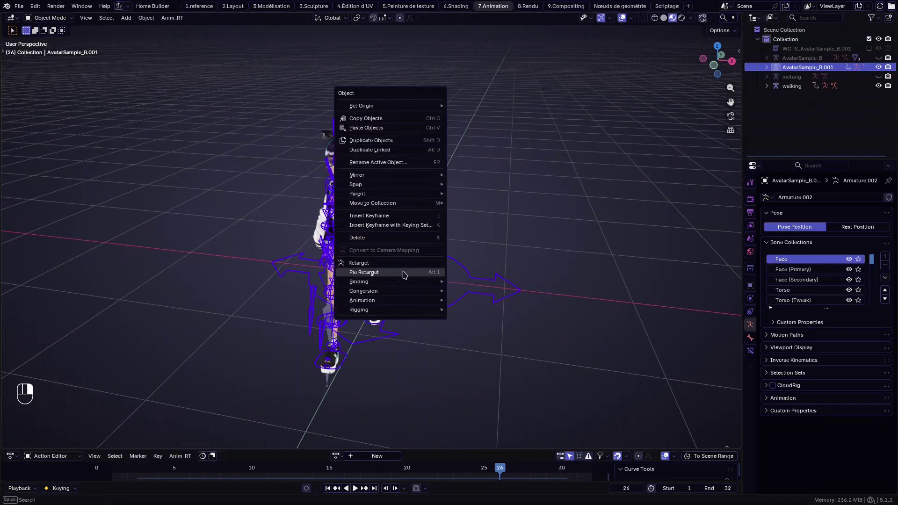
pyautogui.click(405, 274)
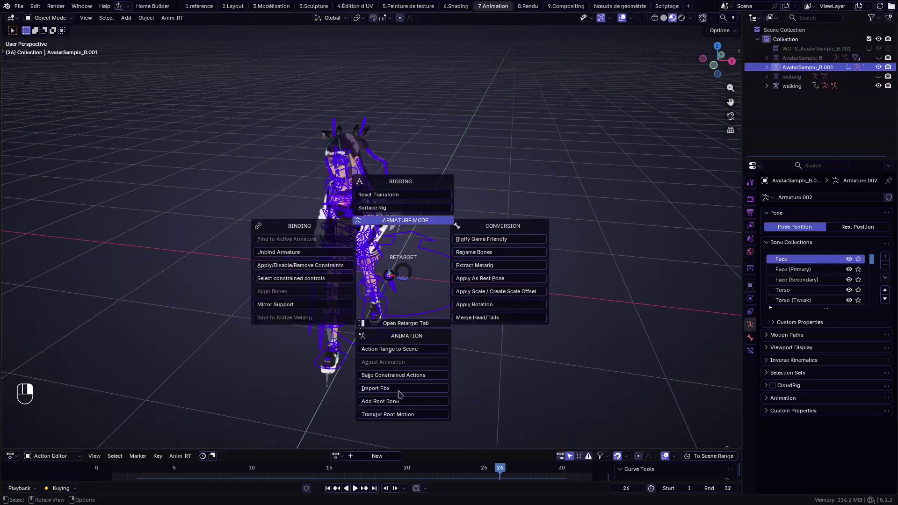
pyautogui.click(404, 377)
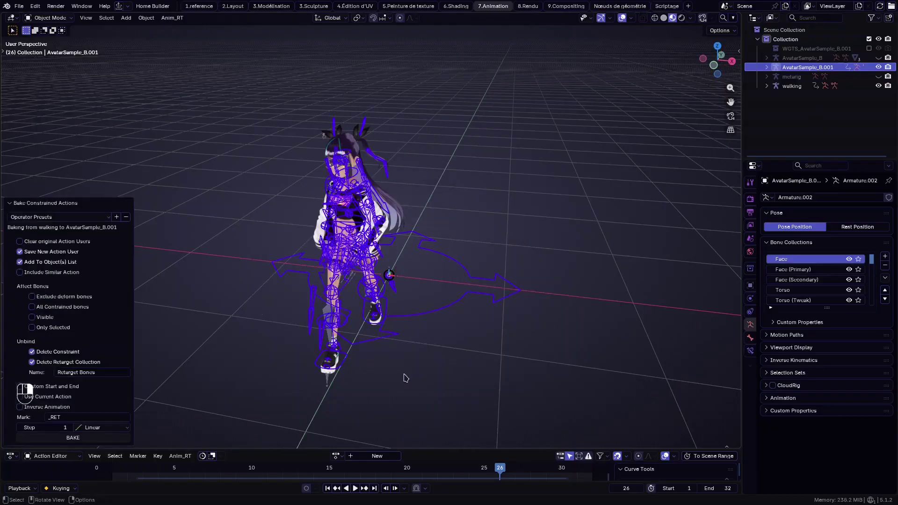
pyautogui.click(86, 438)
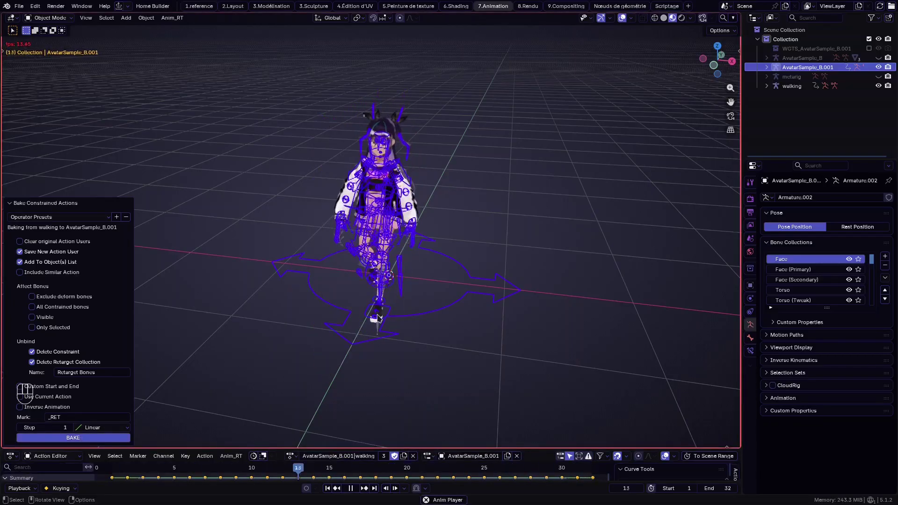
pyautogui.press('space')
pyautogui.moveTo(329, 450); pyautogui.dragTo(329, 386)
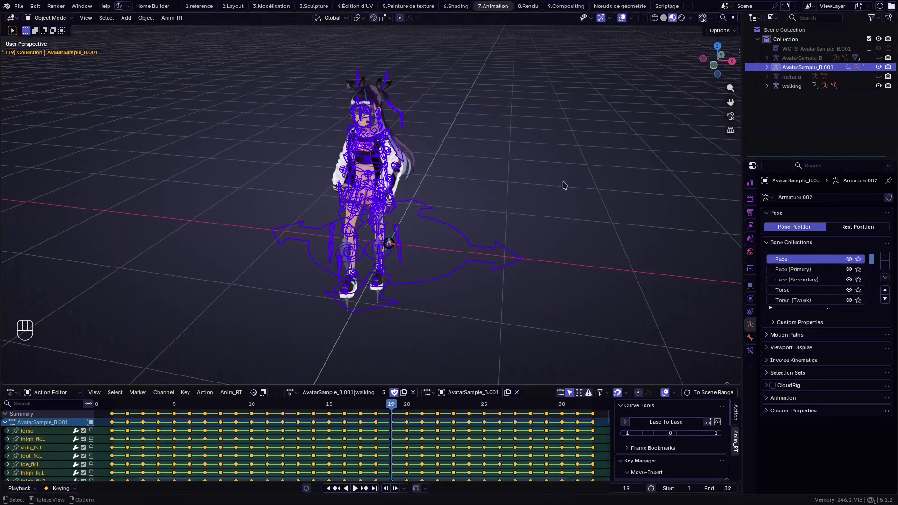
# Show the hidden AvatarSample_B armature in the viewport and select it
pyautogui.click(879, 58)
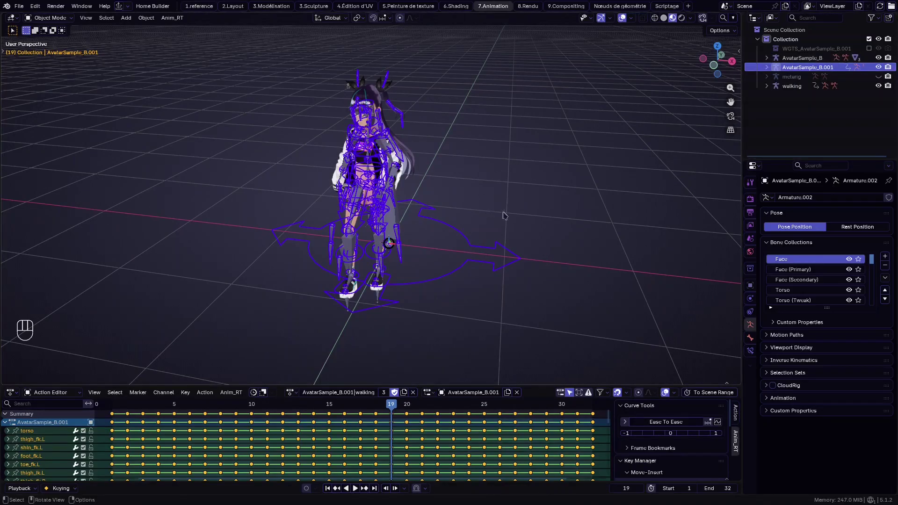
pyautogui.keyDown('super'); pyautogui.moveTo(506, 214); pyautogui.dragTo(415, 223); pyautogui.keyUp('super')
pyautogui.click(391, 200)
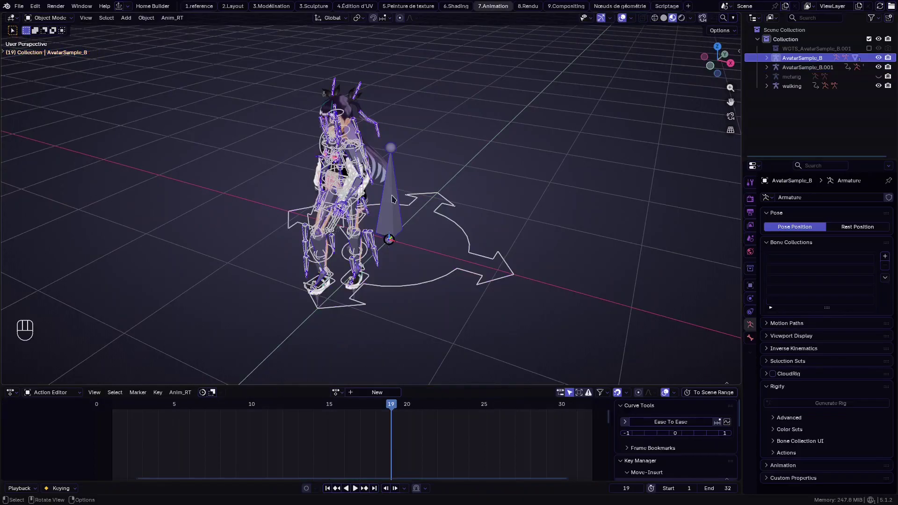
# Try to bake the constrained walking action onto AvatarSample_B, examine its keyed bone channels, and undo the bake
pyautogui.hotkey('alt', '1')
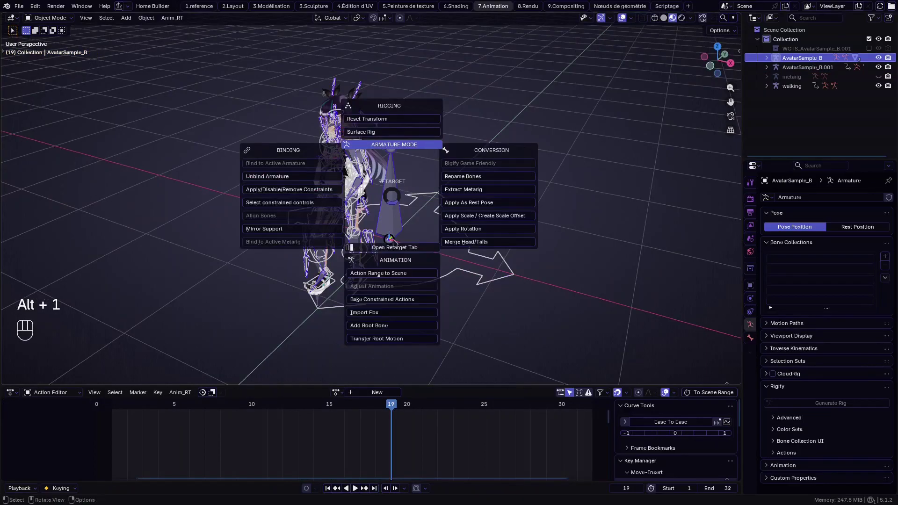
pyautogui.click(386, 301)
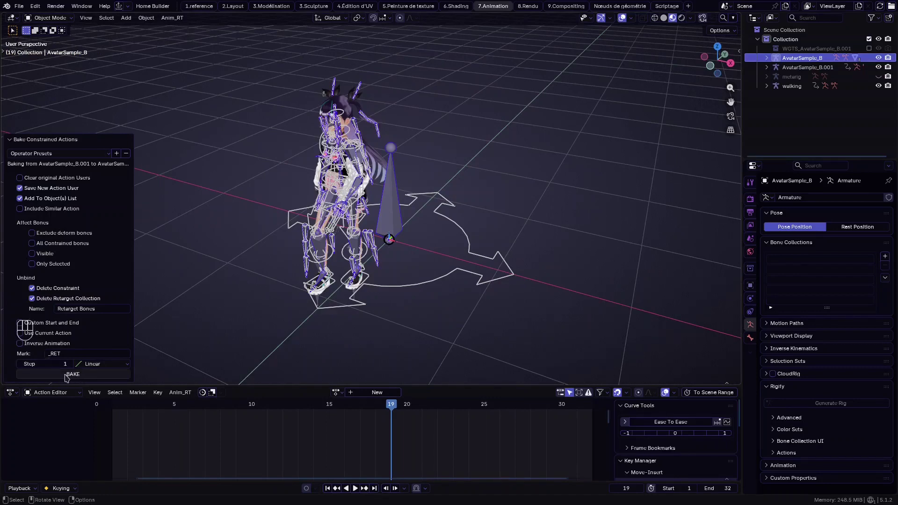
pyautogui.click(67, 375)
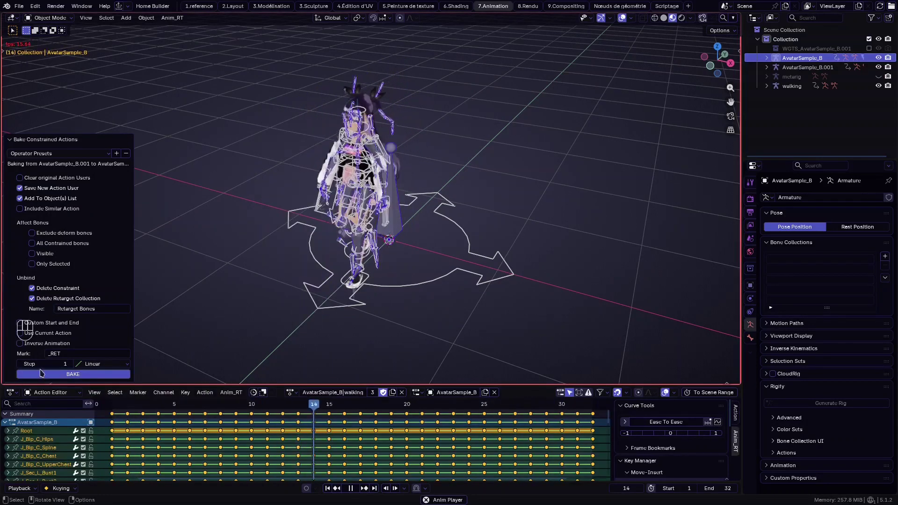
pyautogui.scroll(-5, 52, 428)
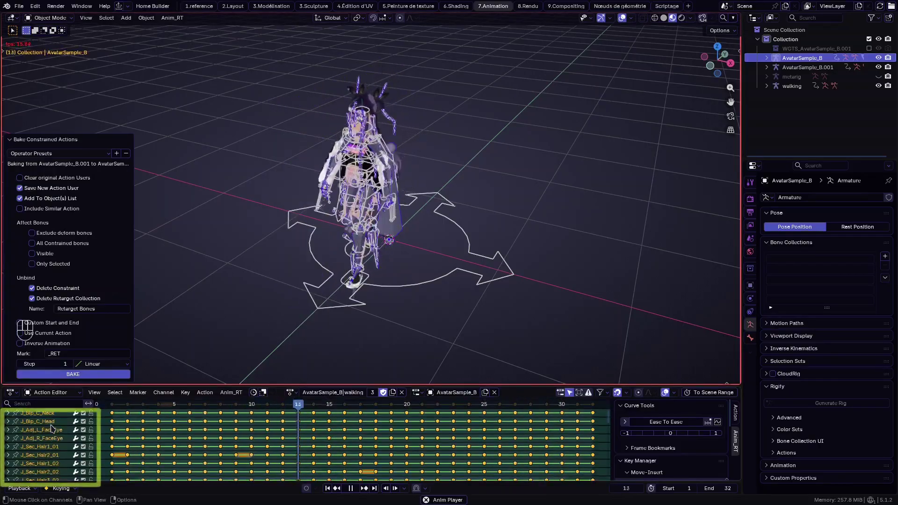
pyautogui.scroll(-3, 52, 428)
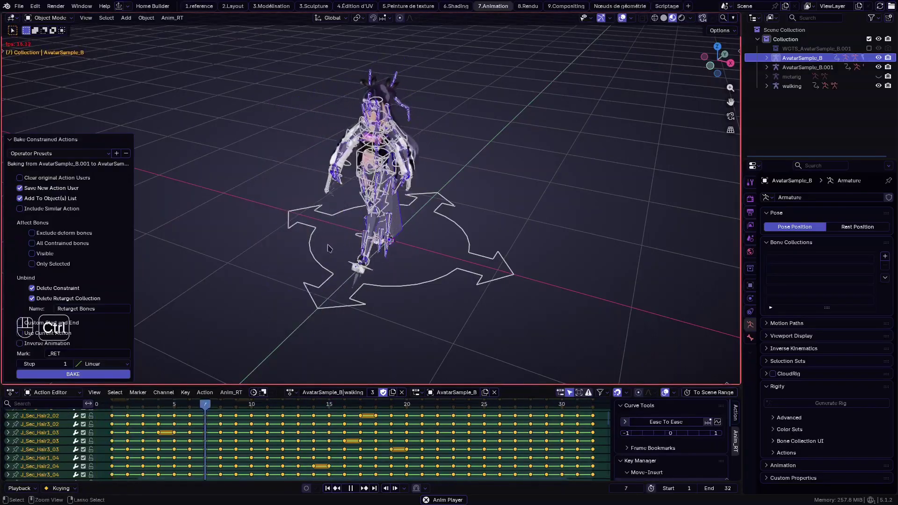
pyautogui.hotkey('ctrl', 'z')
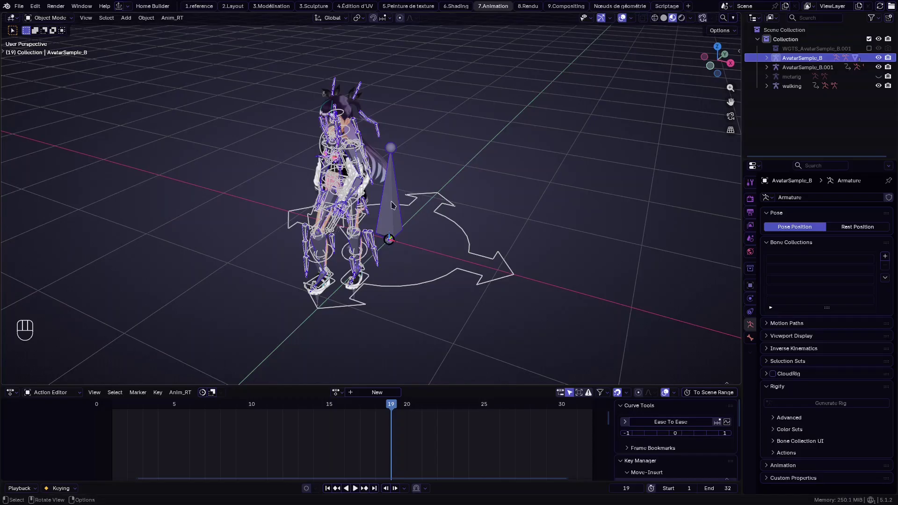
# Isolate the AvatarSample_B armature in local view, switch it to Pose Mode, and select the left upper arm bone
pyautogui.press('KP_Divide')
pyautogui.press('KP_Divide')
pyautogui.press('Tab')
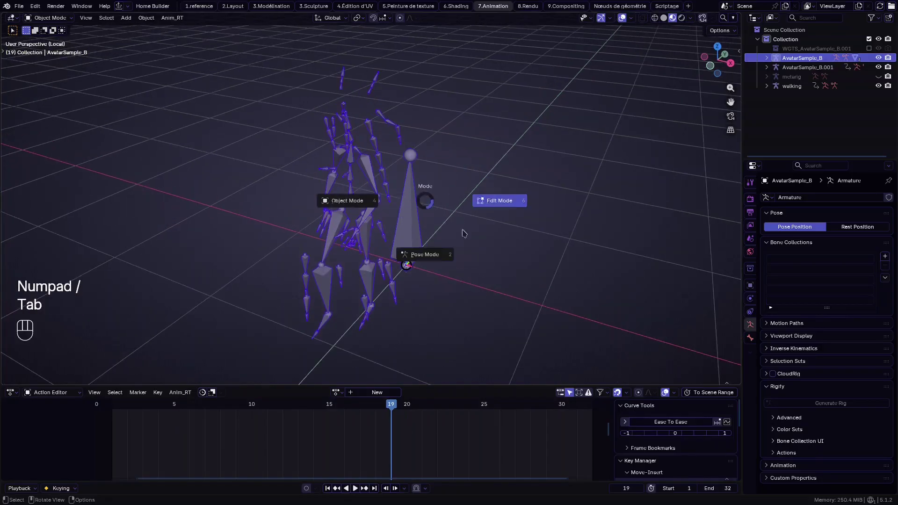
pyautogui.moveTo(435, 258); pyautogui.dragTo(384, 182, button='middle')
pyautogui.click(383, 182)
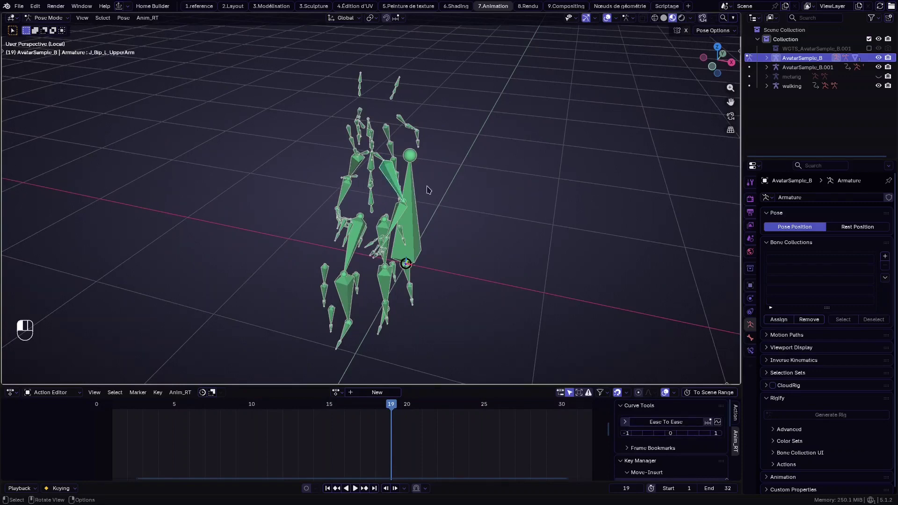
# Select the constrained bones of AvatarSample_B by the Vroid preset and add the Root bone to the selection as the active bone
pyautogui.rightClick(269, 183)
pyautogui.click(225, 371)
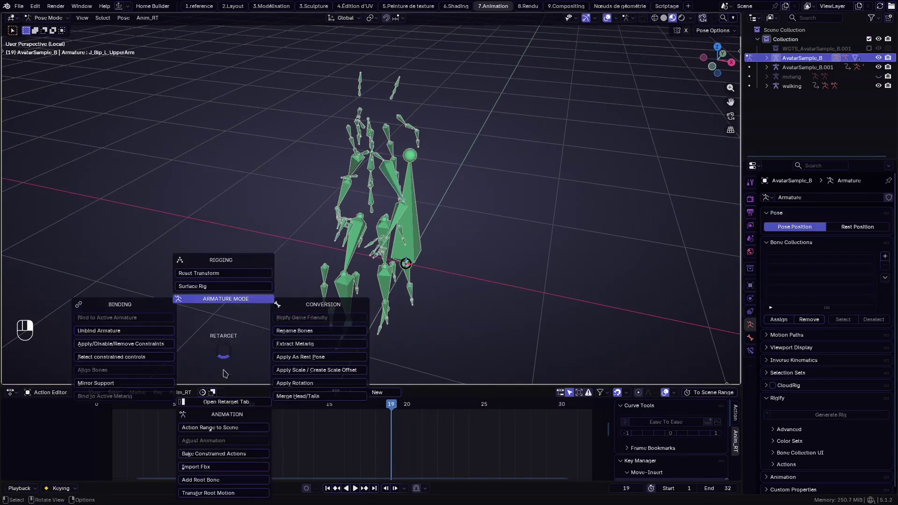
pyautogui.click(104, 360)
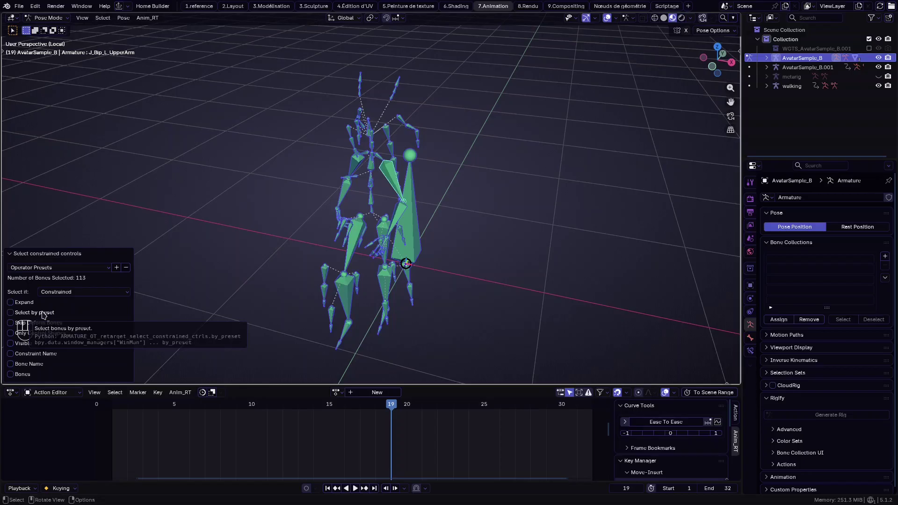
pyautogui.click(44, 315)
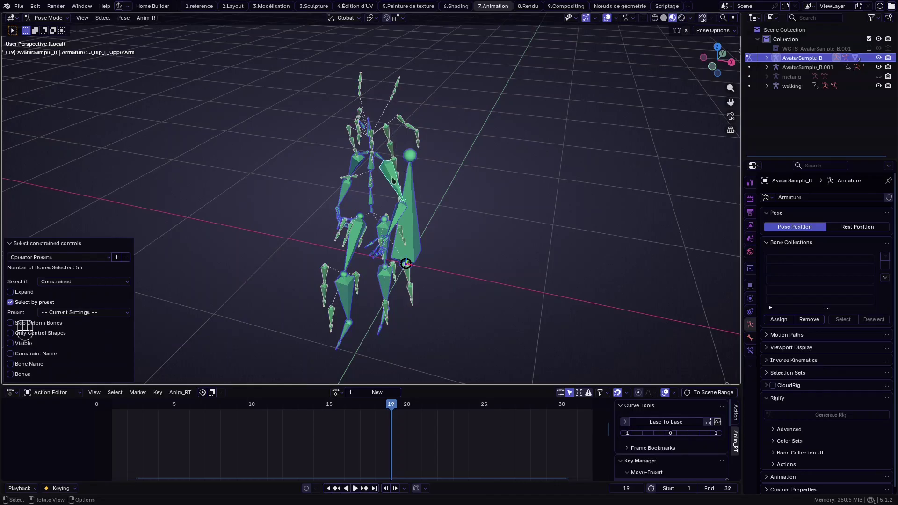
pyautogui.click(105, 312)
pyautogui.click(84, 295)
pyautogui.moveTo(413, 252); pyautogui.dragTo(425, 255, button='middle')
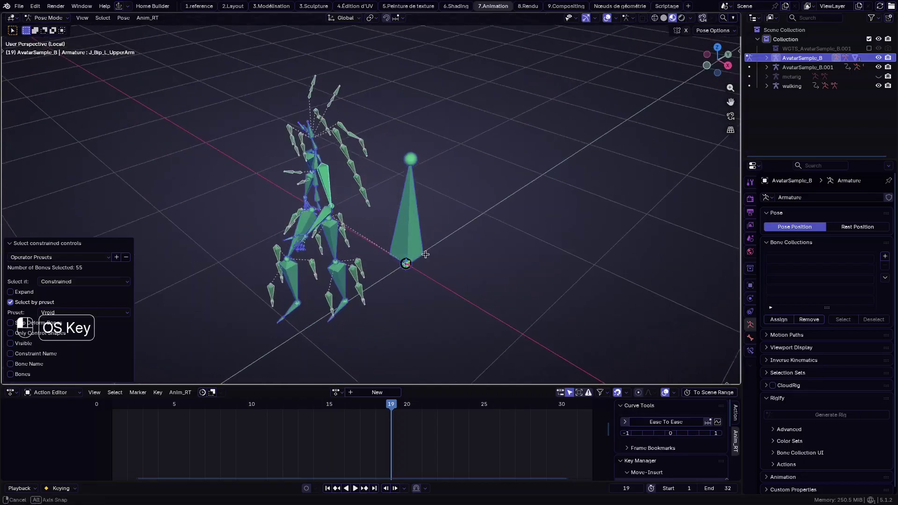
pyautogui.keyDown('shift'); pyautogui.click(415, 221); pyautogui.keyUp('shift')
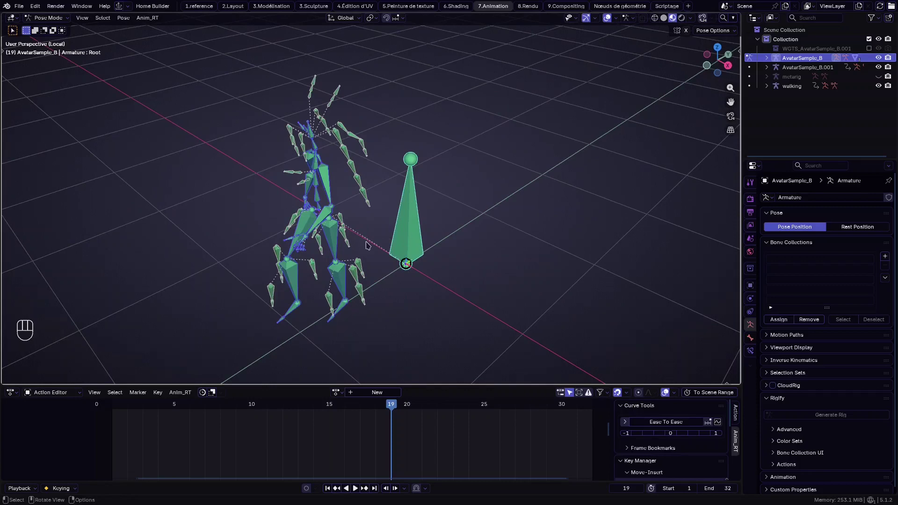
# Exit local view and bake the constrained walking action onto only the selected bones, with step 1 and Linear interpolation
pyautogui.press('KP_Divide')
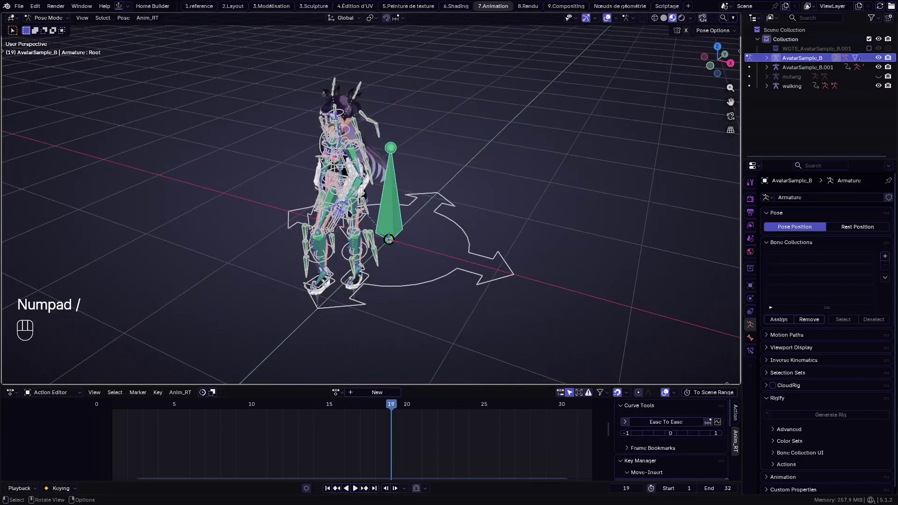
pyautogui.hotkey('alt', '1')
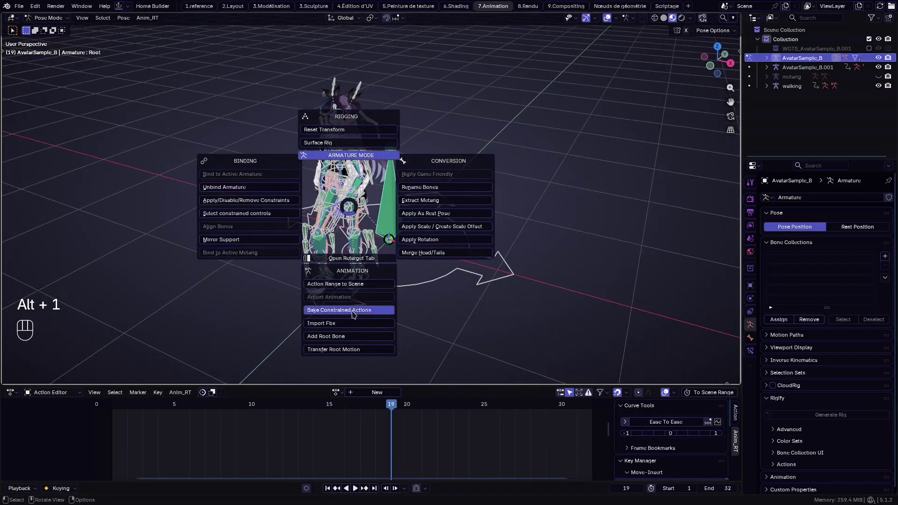
pyautogui.click(353, 311)
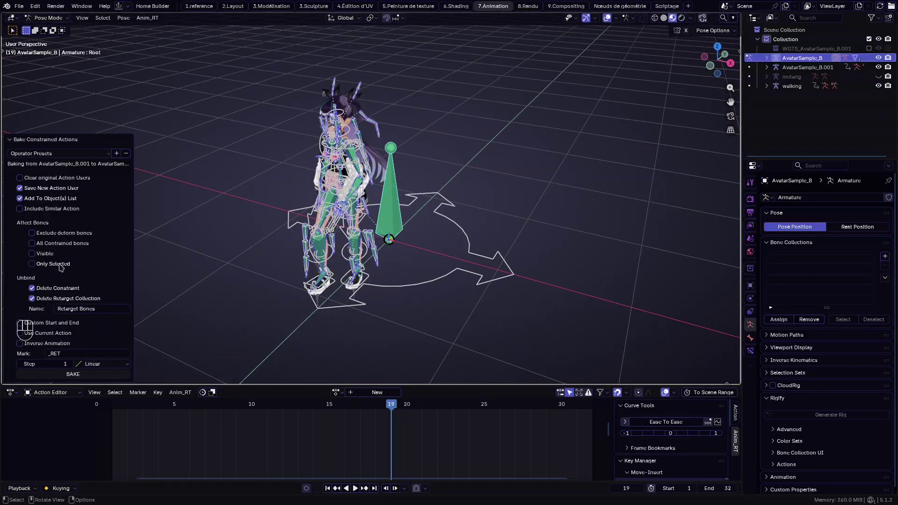
pyautogui.click(32, 263)
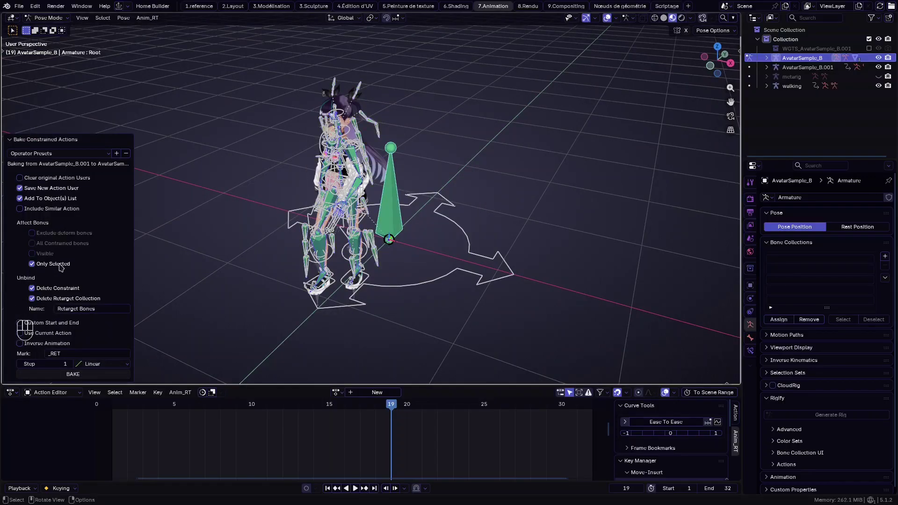
pyautogui.click(57, 374)
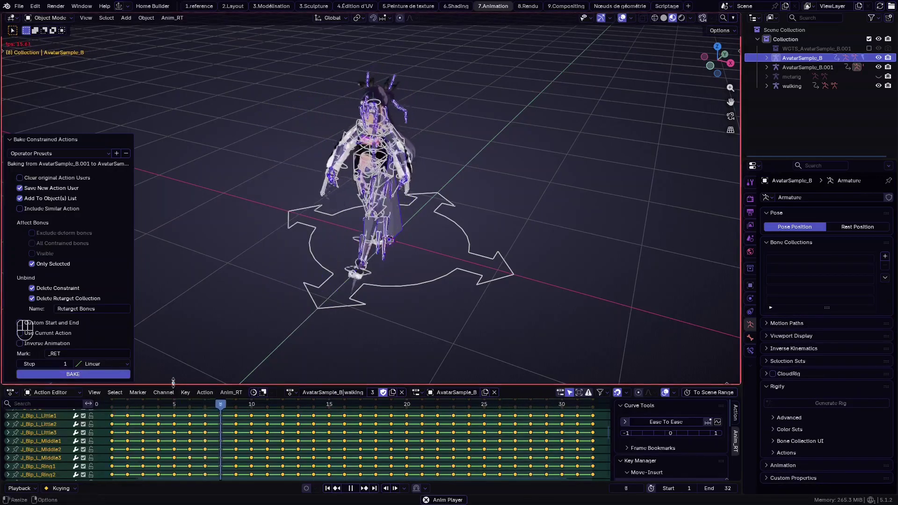
# Examine the baked bone channels of AvatarSample_B in an enlarged Action Editor and stop playback
pyautogui.moveTo(172, 373); pyautogui.dragTo(171, 374)
pyautogui.scroll(10, 56, 444)
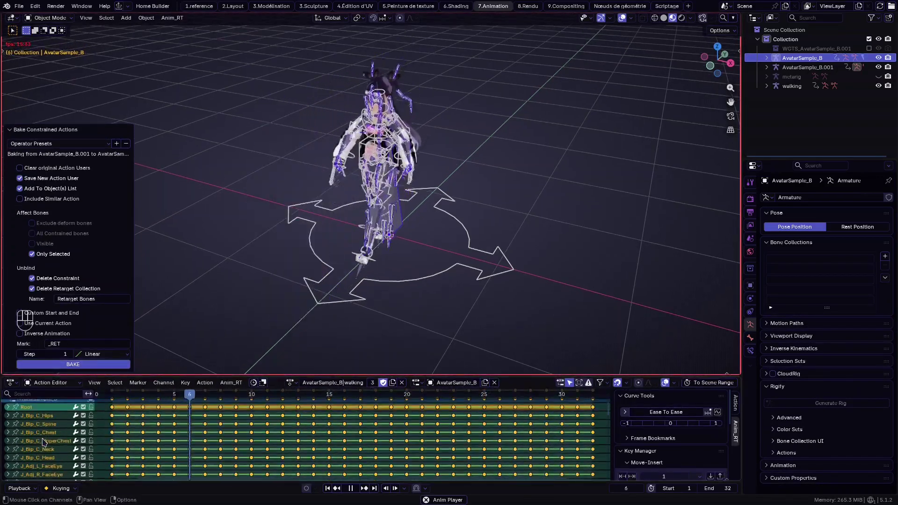
pyautogui.scroll(-5, 38, 434)
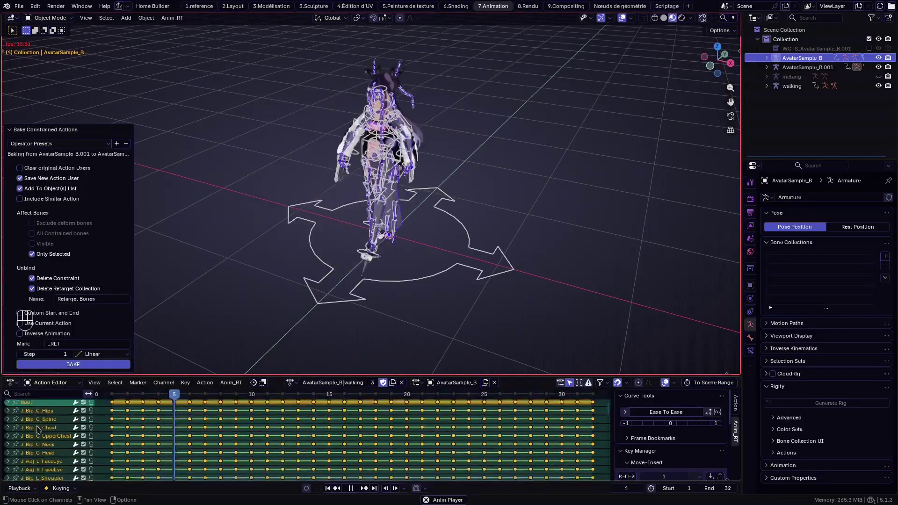
pyautogui.scroll(5, 39, 433)
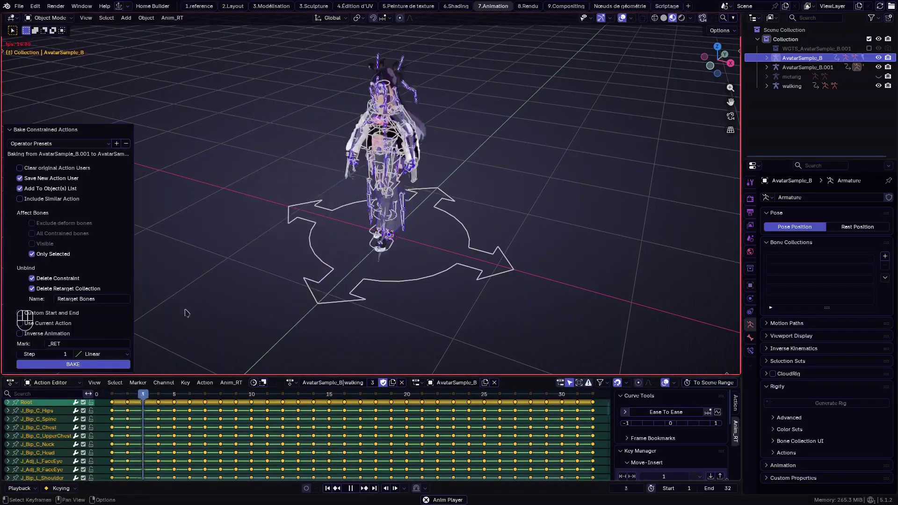
pyautogui.press('space')
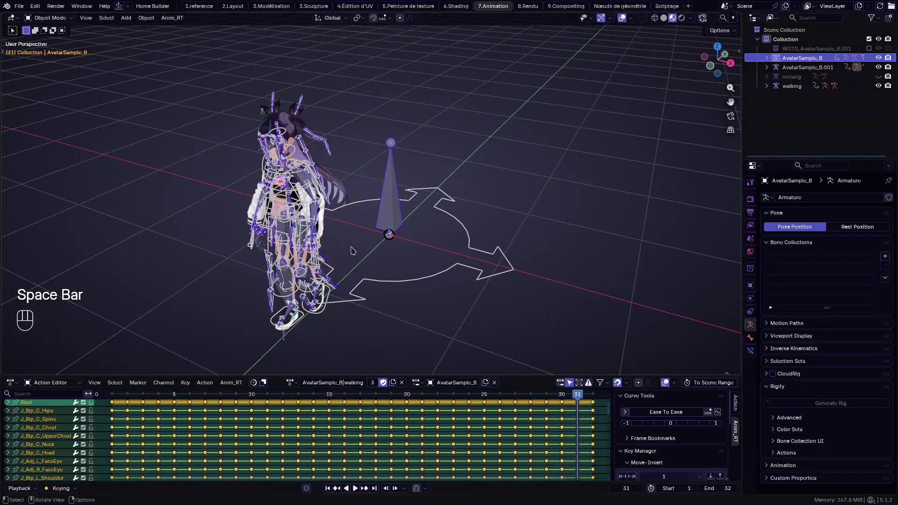
# Run Unbind Armature on AvatarSample_B and move the AvatarSample_B.001 control rig about -1.69 m along the global X axis
pyautogui.hotkey('alt', '1')
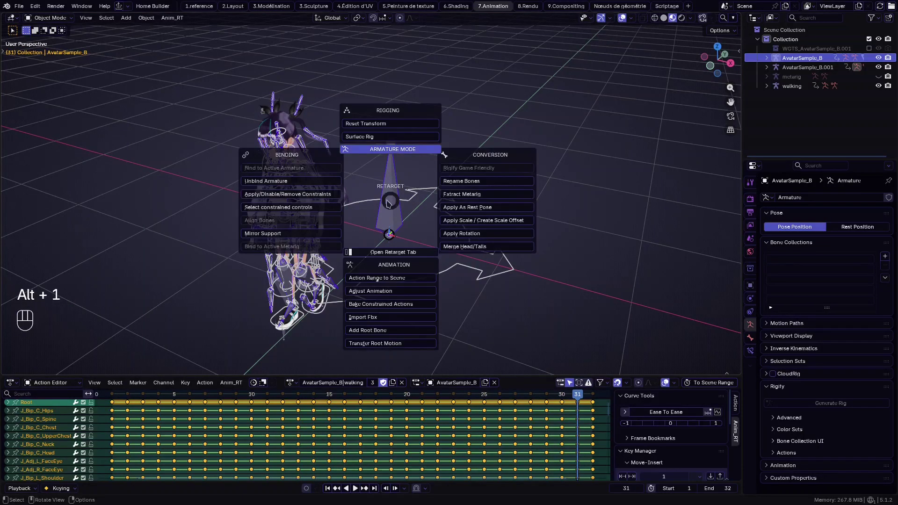
pyautogui.click(281, 181)
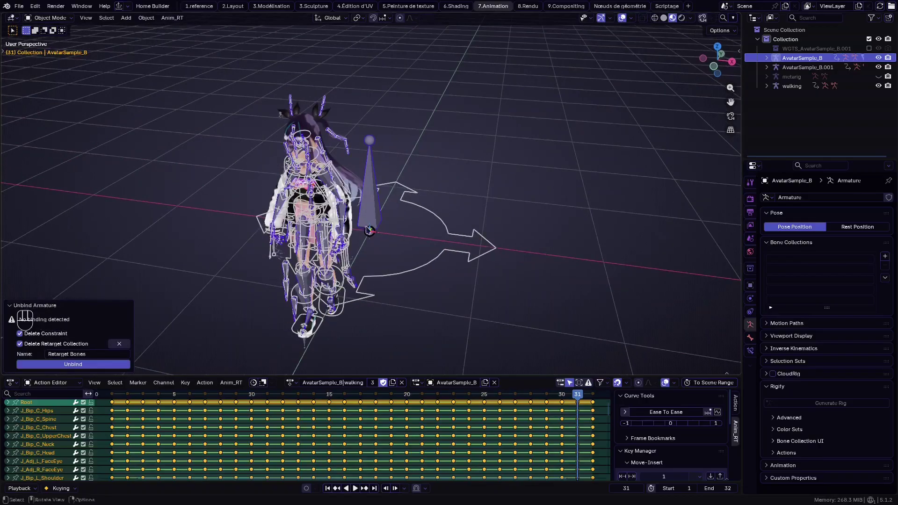
pyautogui.click(395, 273)
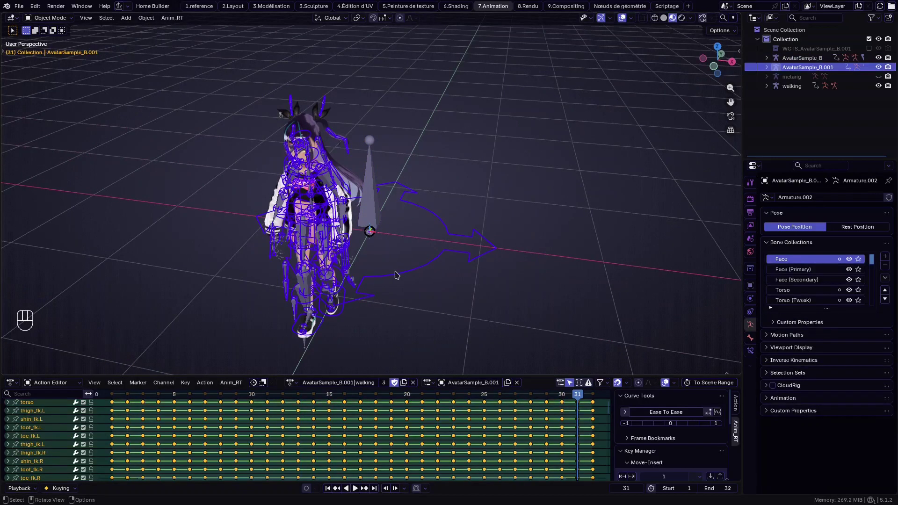
pyautogui.press('g')
pyautogui.press('x')
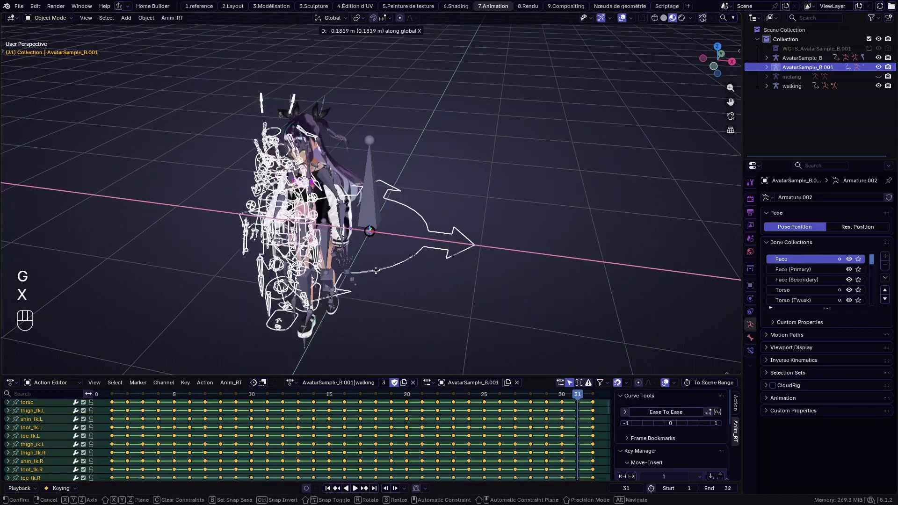
pyautogui.click(378, 283)
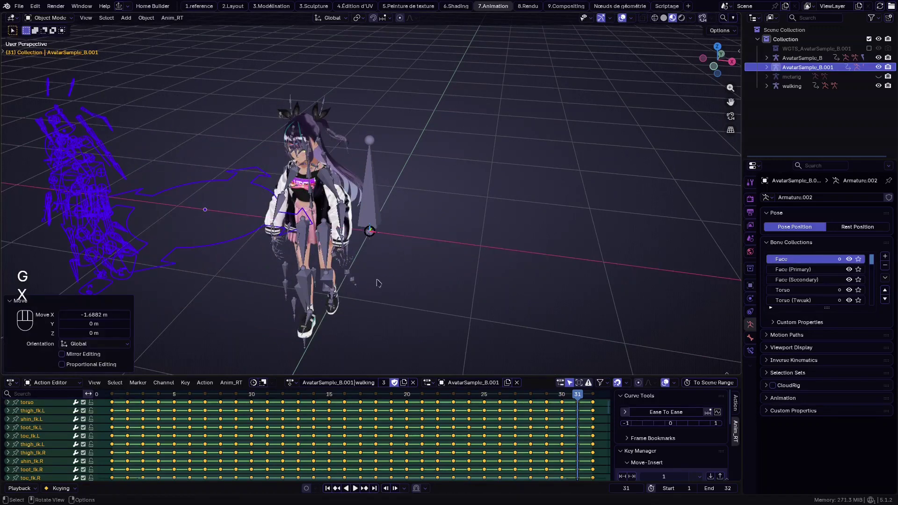
# Select the AvatarSample_B armature and play its baked walking animation, viewing it beside the control rig
pyautogui.click(337, 254)
pyautogui.press('space')
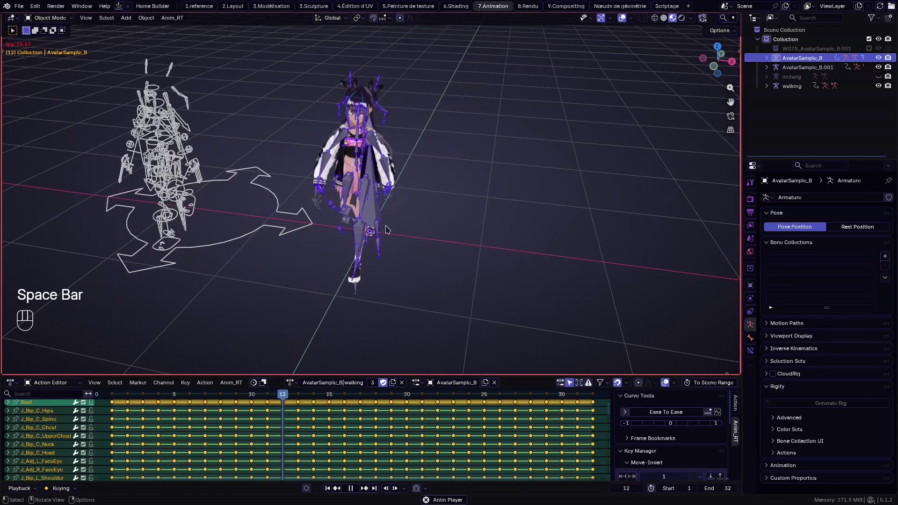
pyautogui.keyDown('super'); pyautogui.moveTo(386, 230); pyautogui.dragTo(439, 247); pyautogui.keyUp('super')
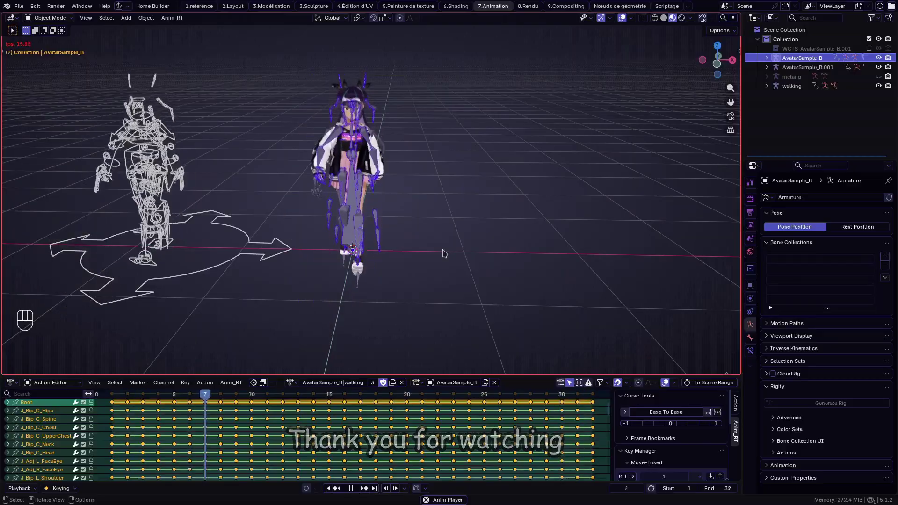